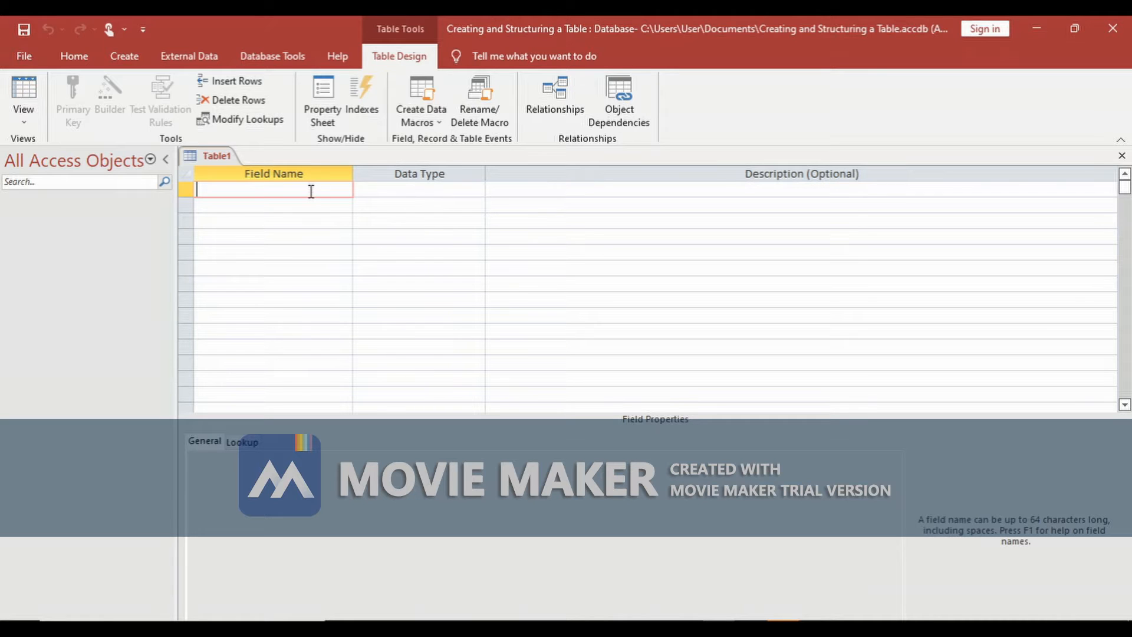
- Add an Age field with the Number data type and try changing its field size
type("Age")
left_click(384, 190)
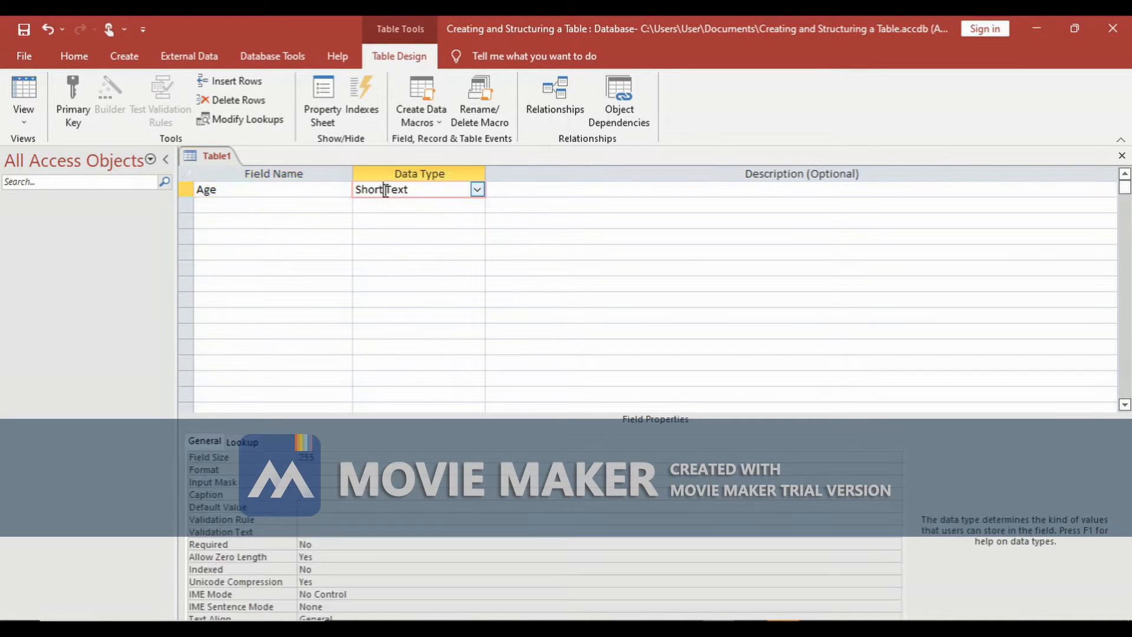
left_click(477, 190)
left_click(423, 235)
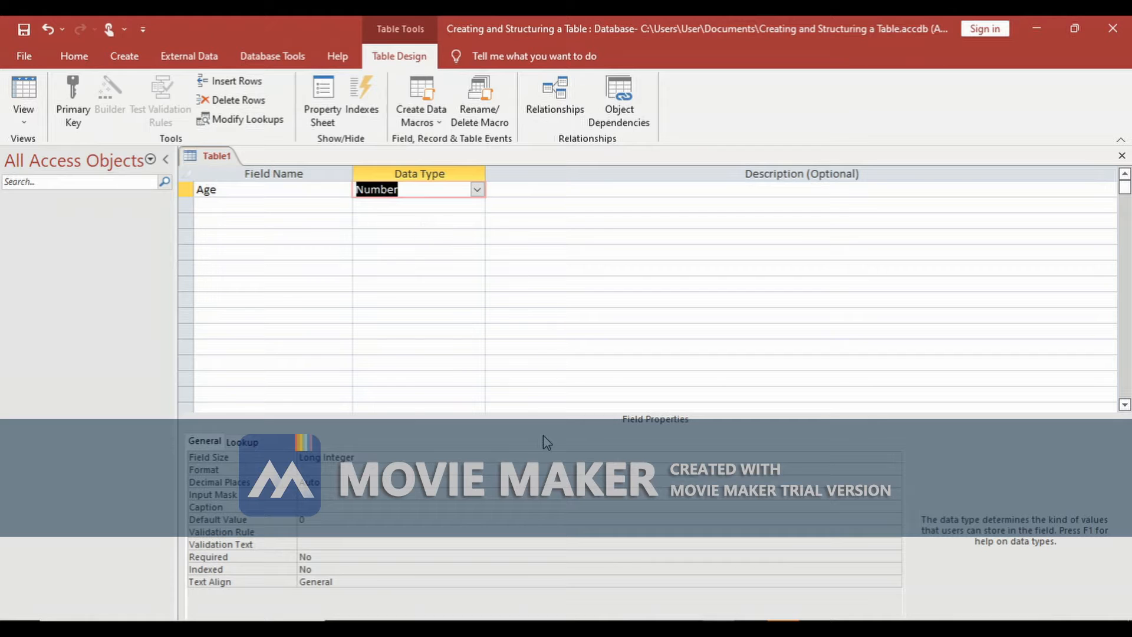
left_click(387, 457)
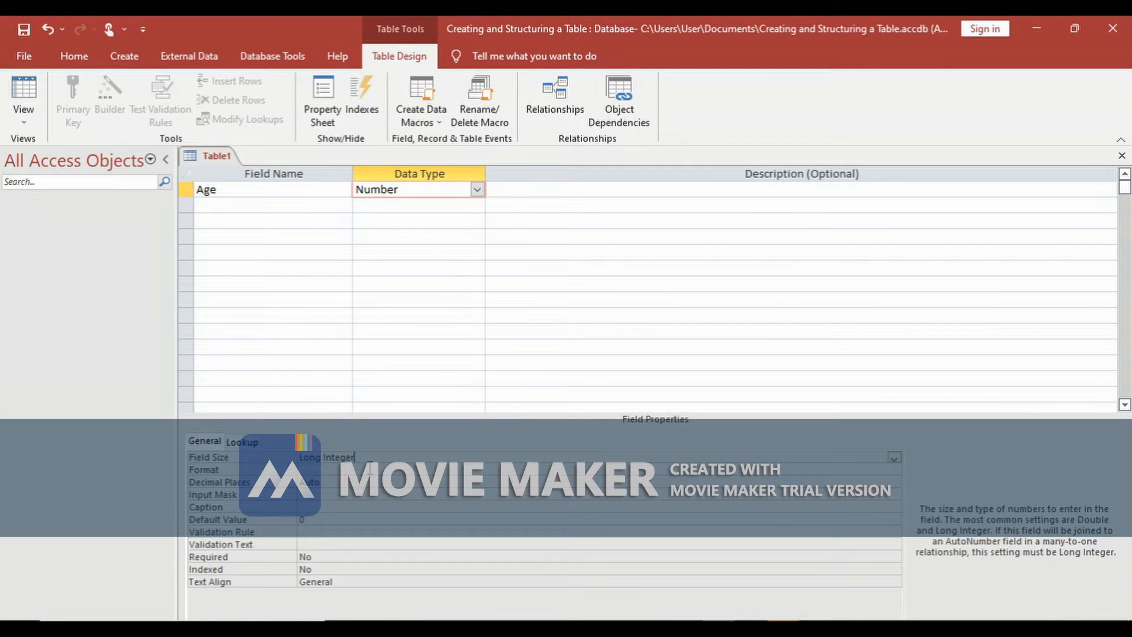
key("BackSpace")
key("BackSpace")
key("BackSpace")
key("BackSpace")
key("BackSpace")
key("BackSpace")
key("BackSpace")
key("BackSpace")
key("BackSpace")
key("BackSpace")
key("BackSpace")
key("BackSpace")
type("2")
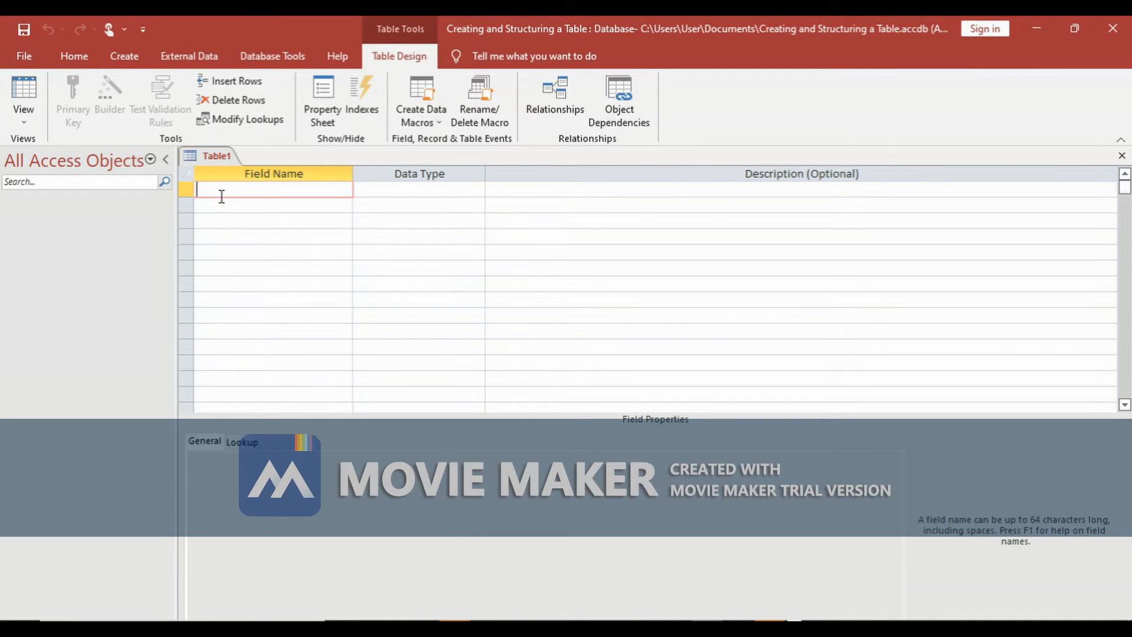
- Add a VehicleID field of Short Text type and set its field size to 6
type("VehicleID")
left_click(428, 189)
left_click(476, 190)
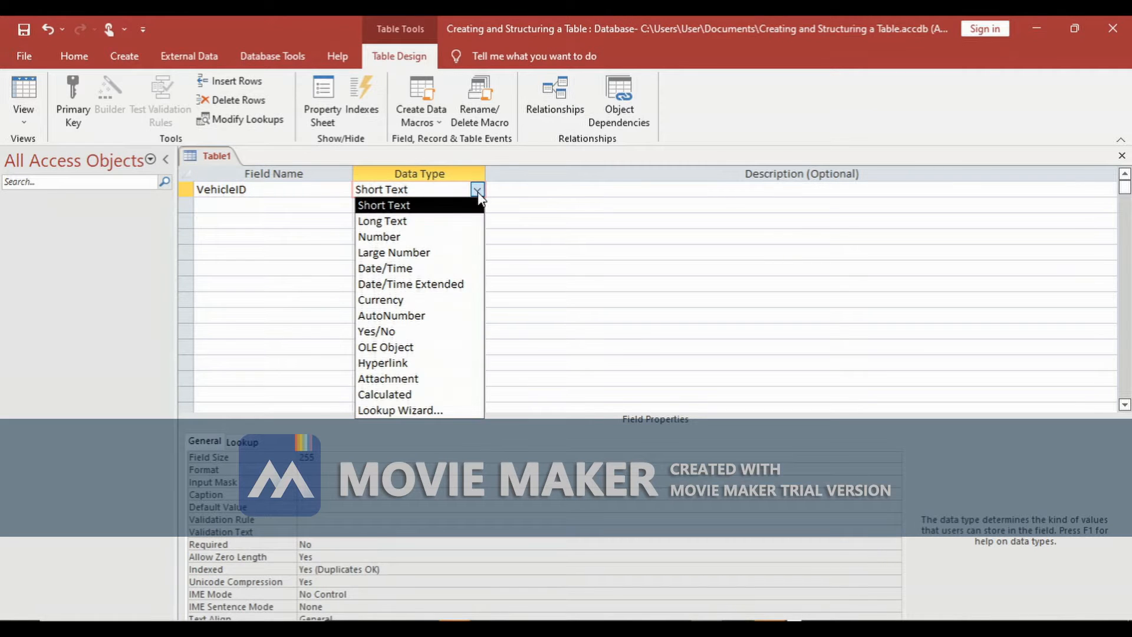
left_click(448, 205)
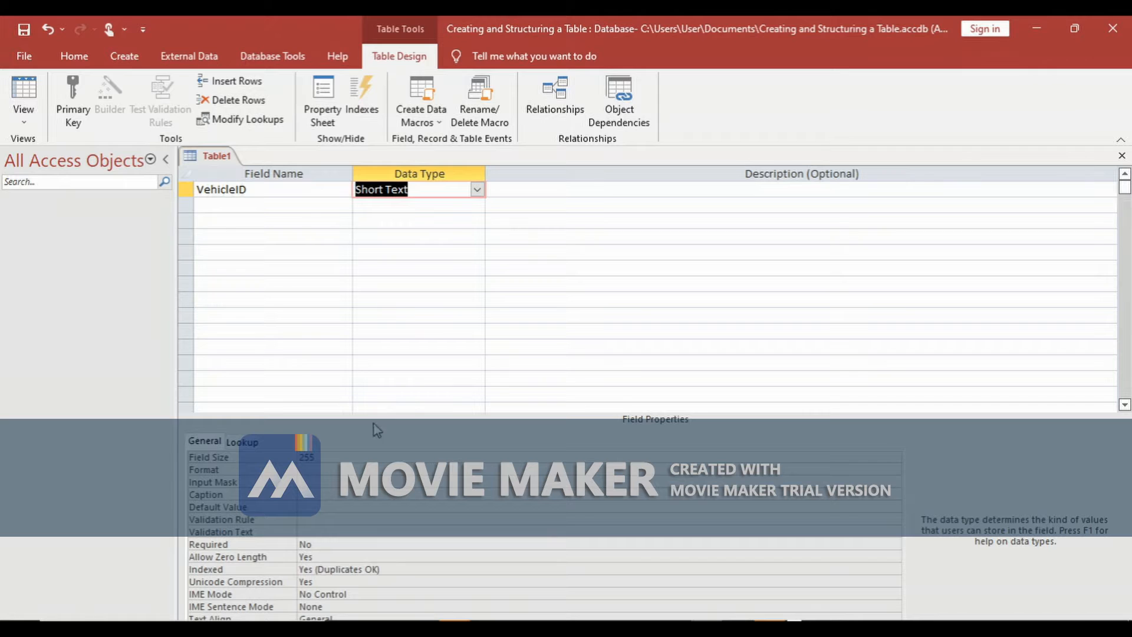
left_click(329, 457)
key("BackSpace")
key("BackSpace")
key("BackSpace")
type("6")
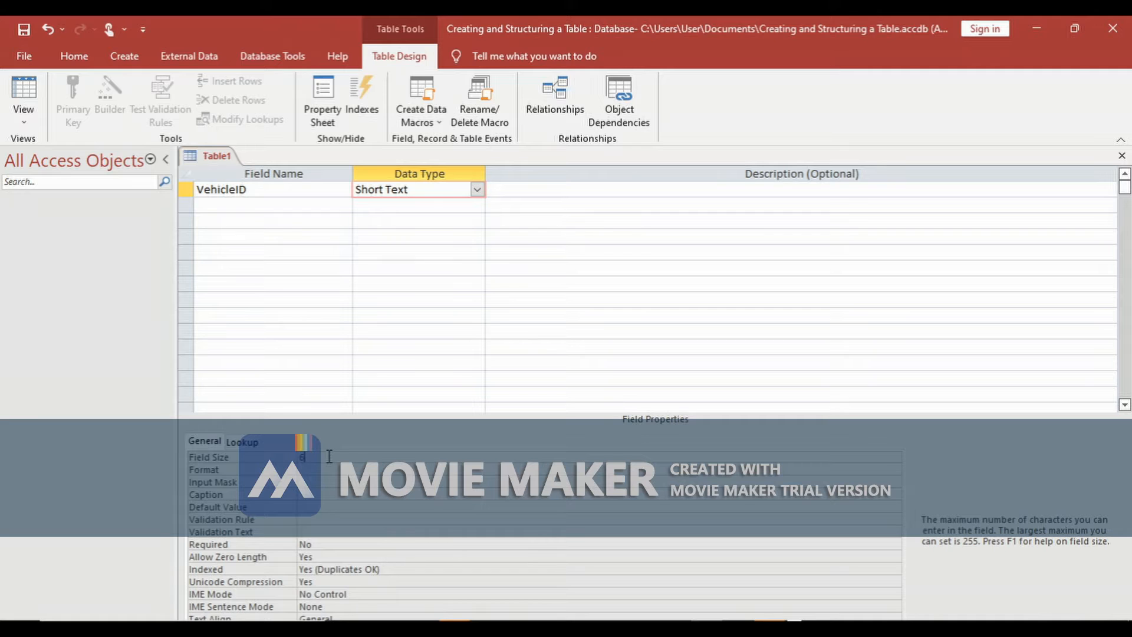
- Add a Model field of Short Text type with a field size of 30
left_click(221, 205)
type("Model")
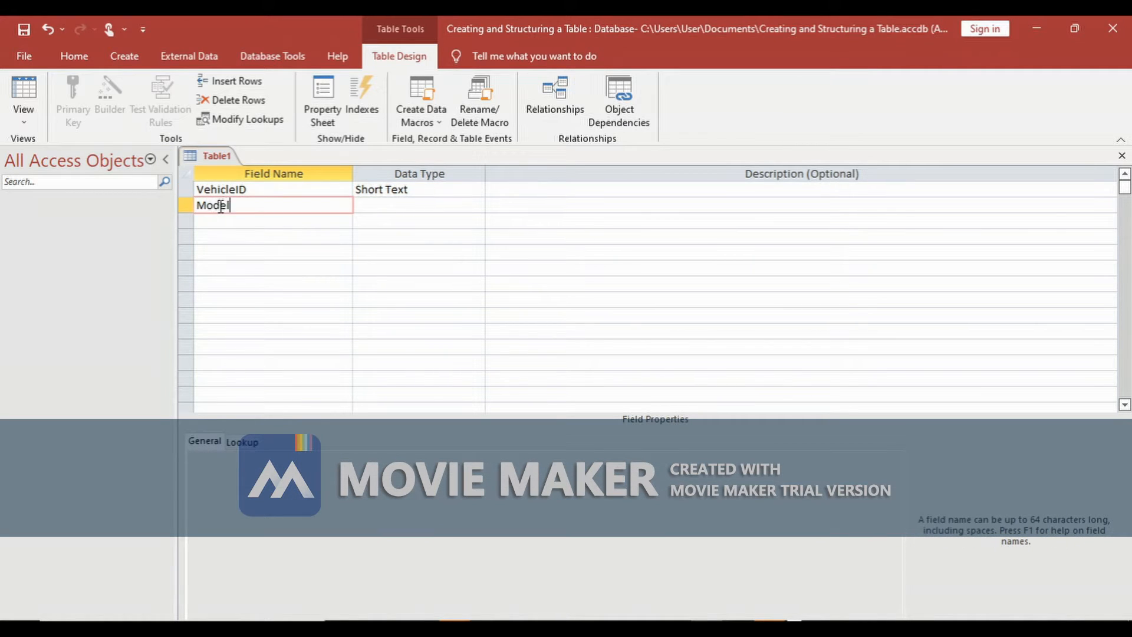
left_click(416, 208)
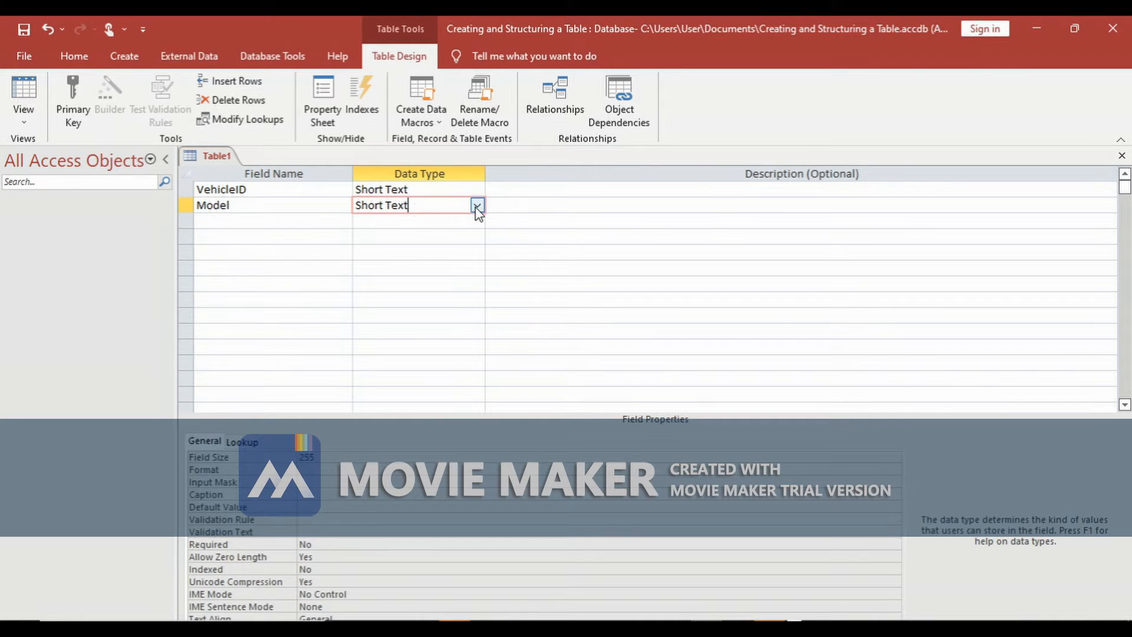
left_click_drag(366, 457, 288, 460)
type("30")
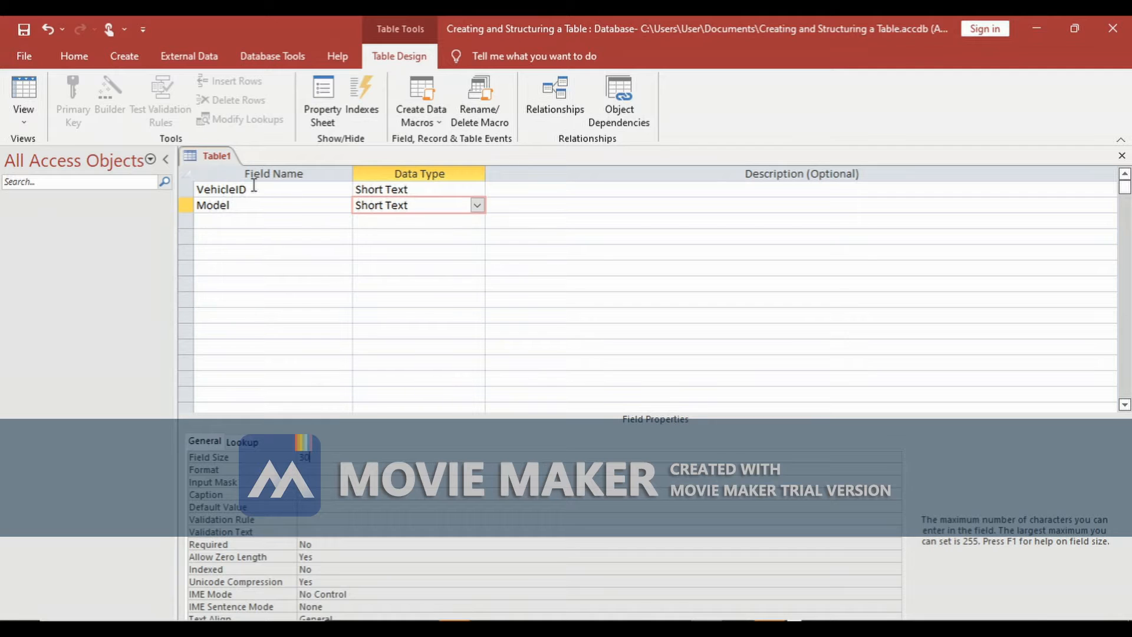
- Add a third field named Manufacturer
left_click(231, 222)
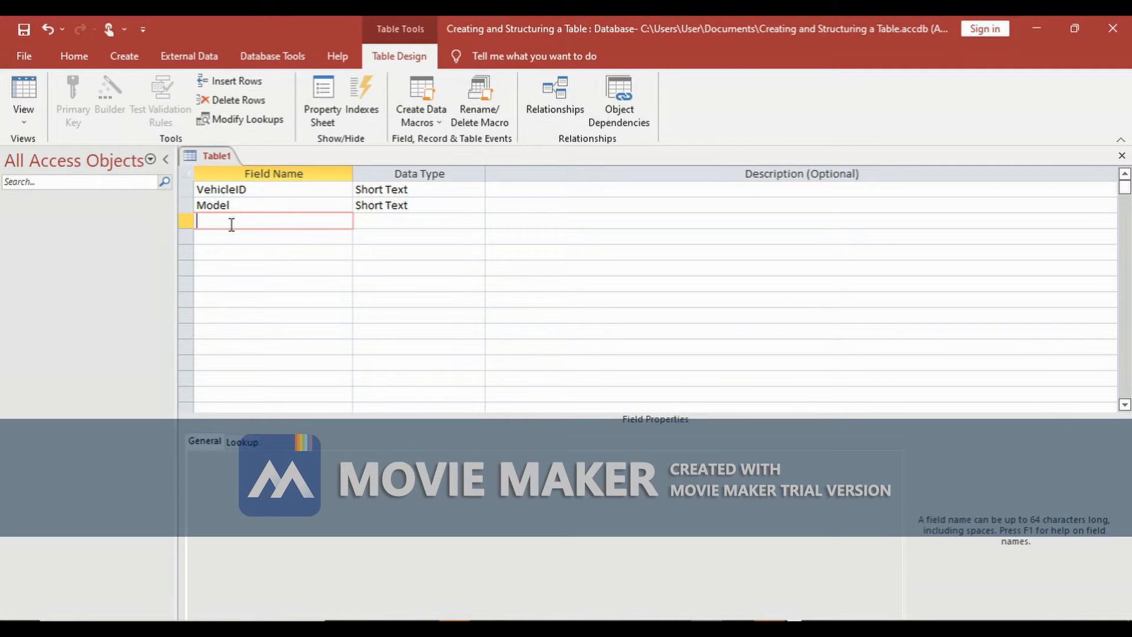
type("Man")
type("ufactu")
type("ere")
key("BackSpace")
key("BackSpace")
key("BackSpace")
type("rer")
- Keep the Manufacturer field as Short Text and set its field size to 35
left_click(374, 221)
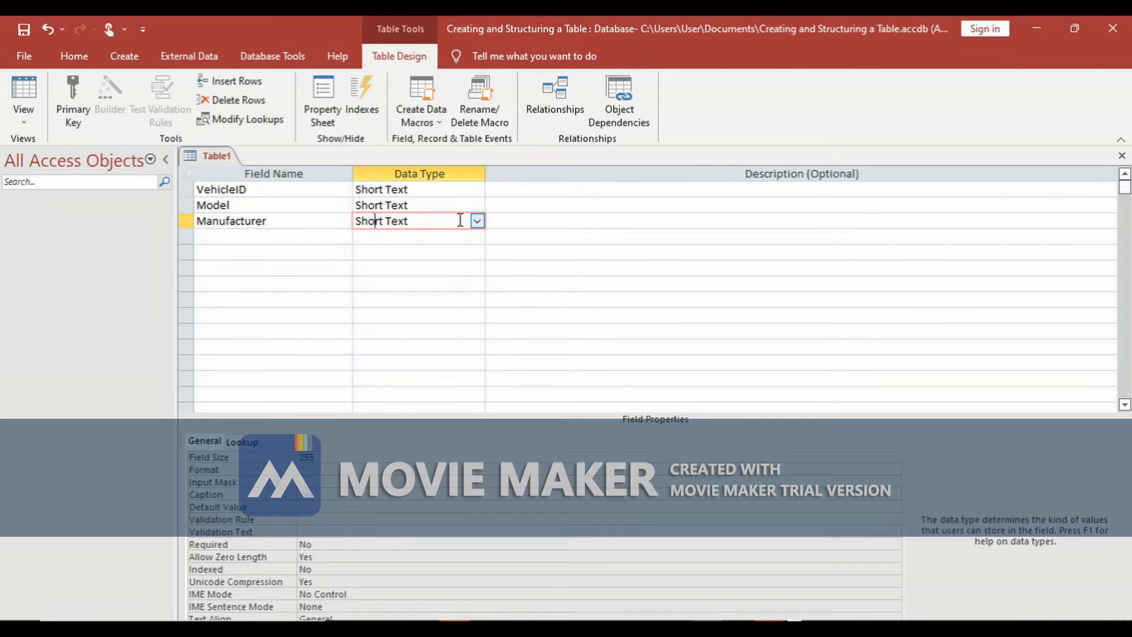
left_click(477, 221)
left_click(451, 238)
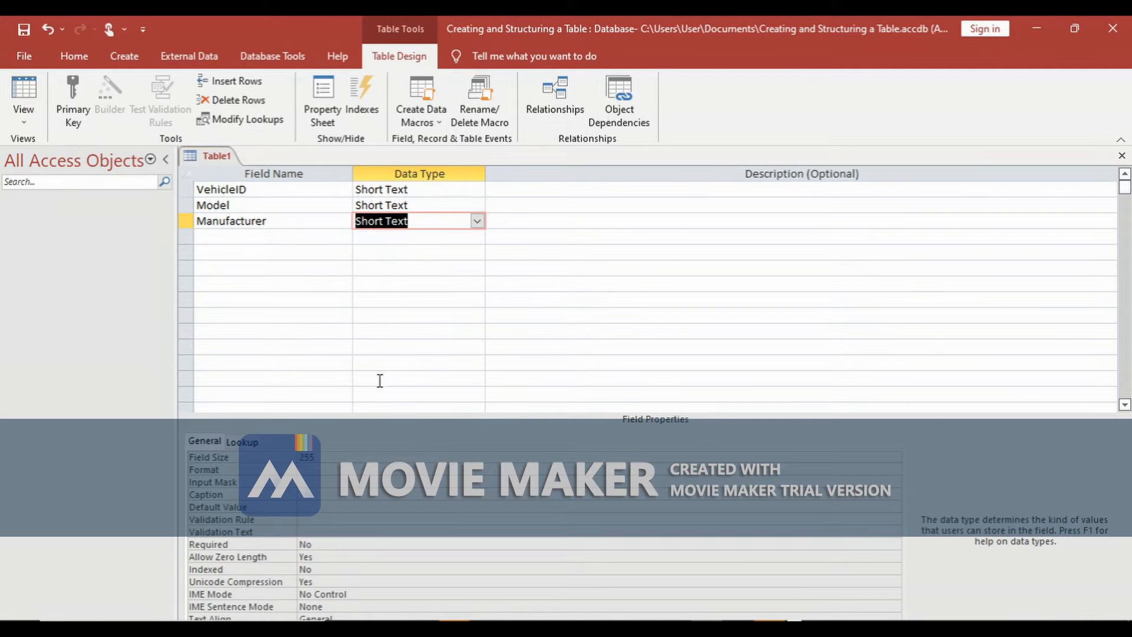
left_click(333, 455)
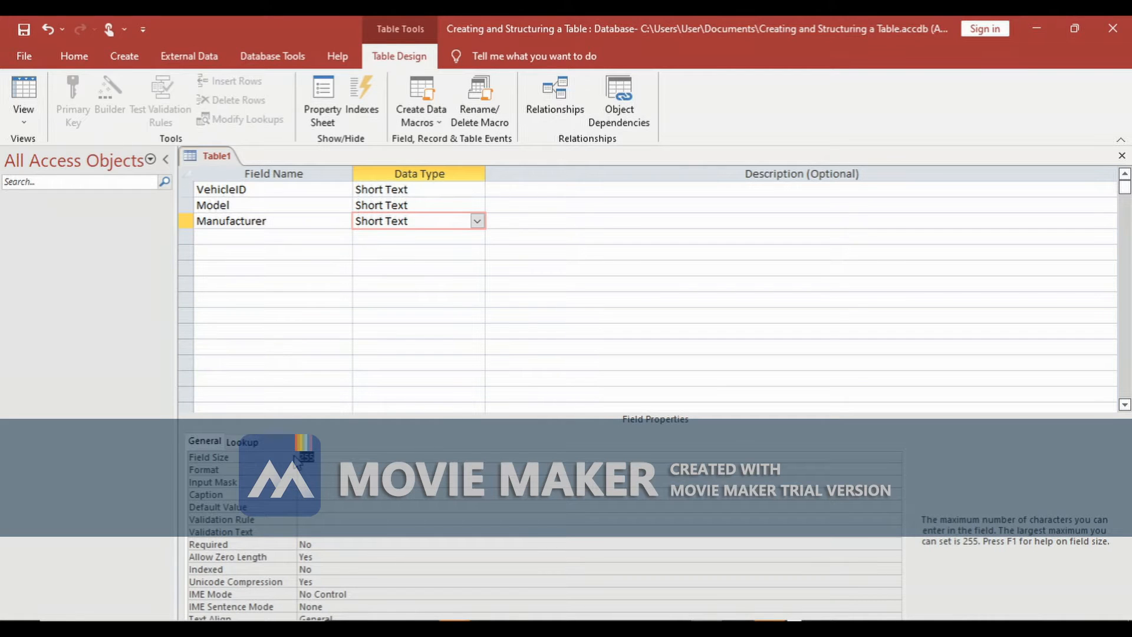
type("35")
- Add a Color field of Short Text type with a field size of 20
left_click(276, 228)
left_click(261, 234)
type("Color")
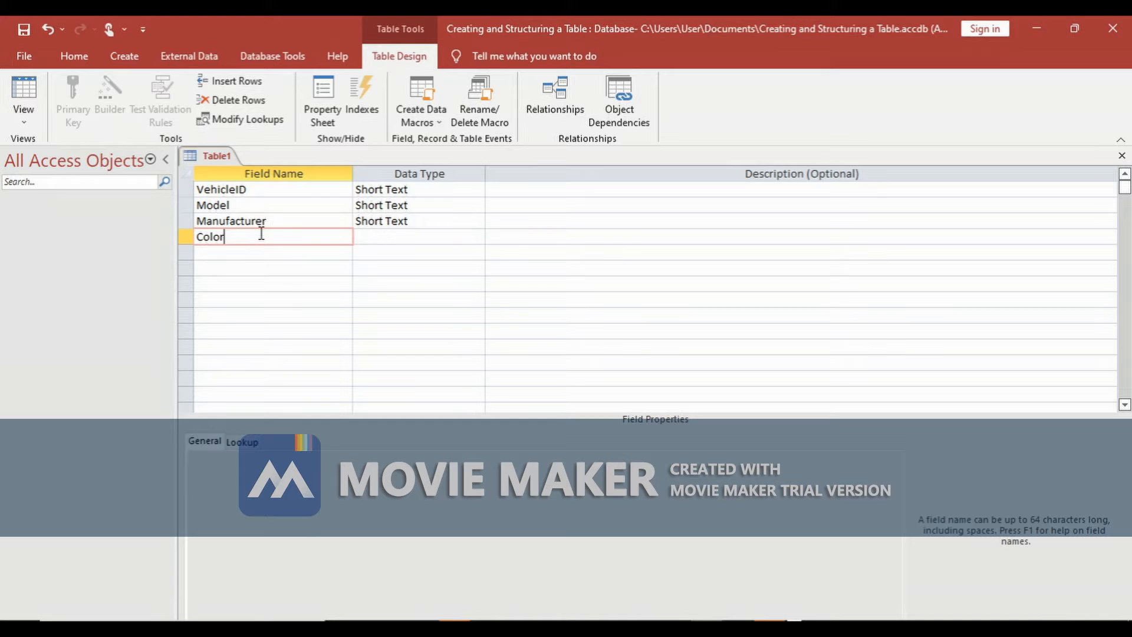
left_click(384, 237)
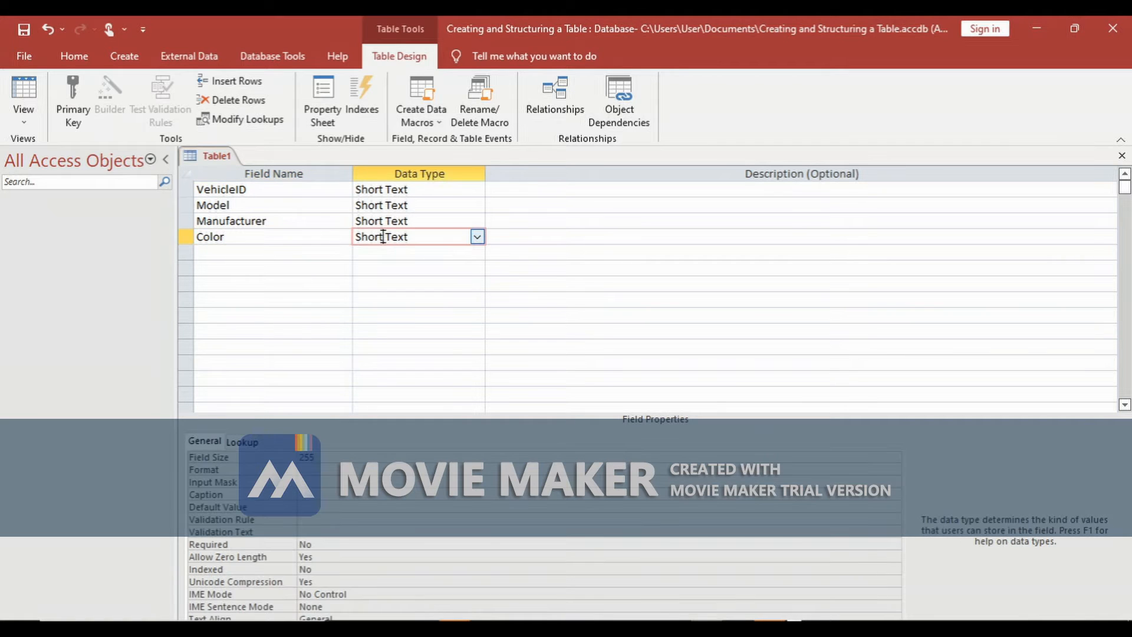
left_click(478, 239)
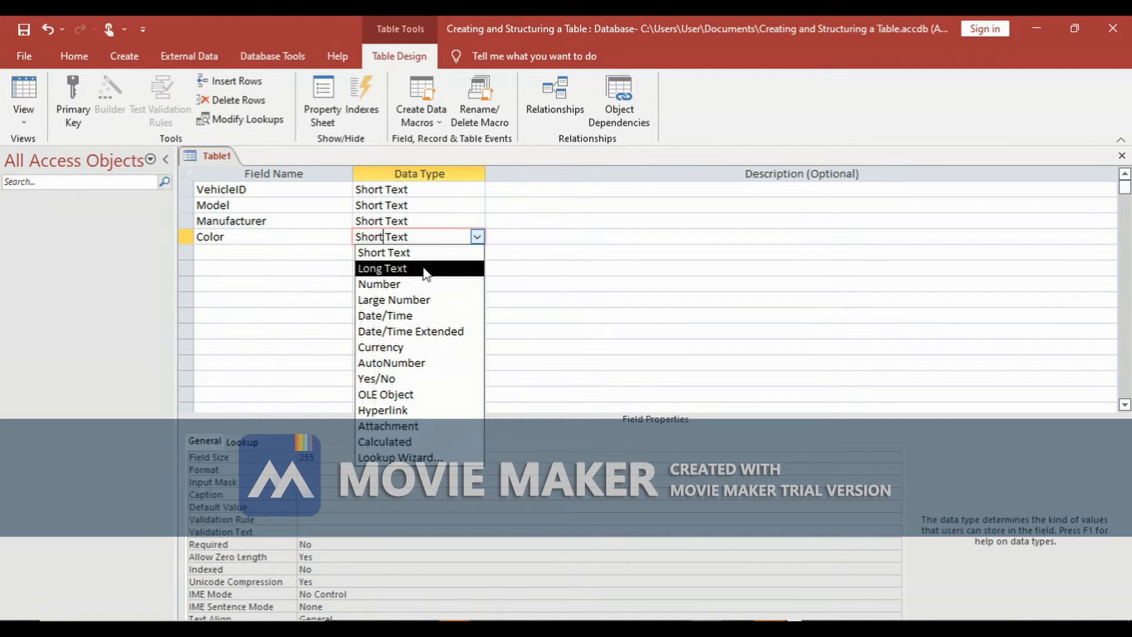
left_click(479, 239)
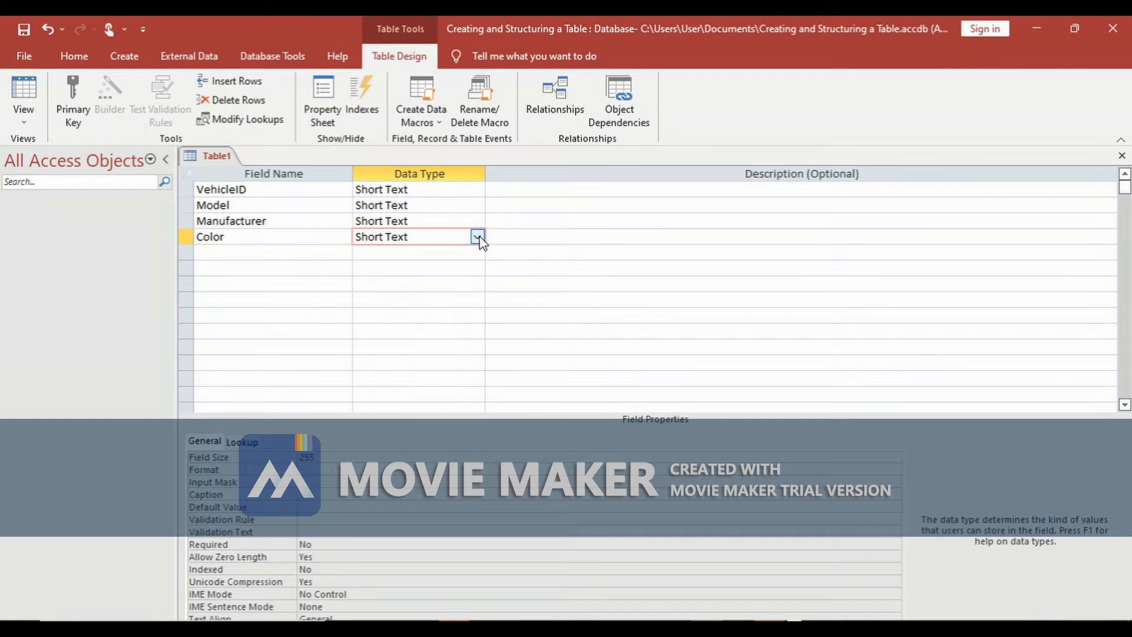
left_click_drag(315, 459, 299, 458)
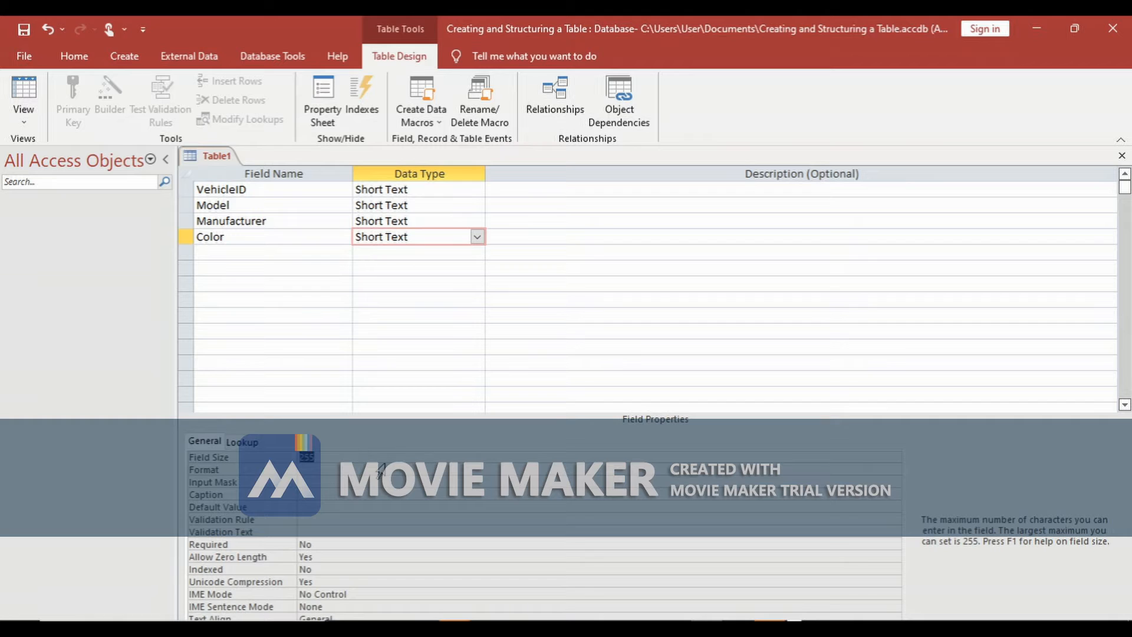
type("20")
- Add a field named Seatbealt Fitted? with the Yes/No data type
left_click(256, 252)
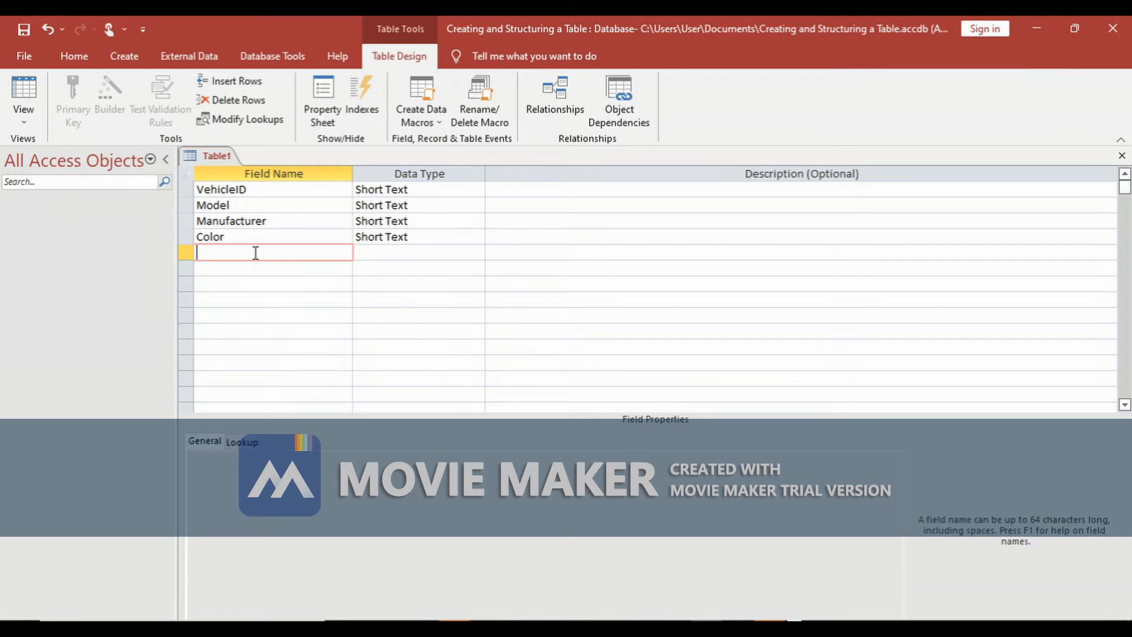
type("Seatbealts")
key("BackSpace")
type("Fu")
key("BackSpace")
type("itted?")
left_click(392, 253)
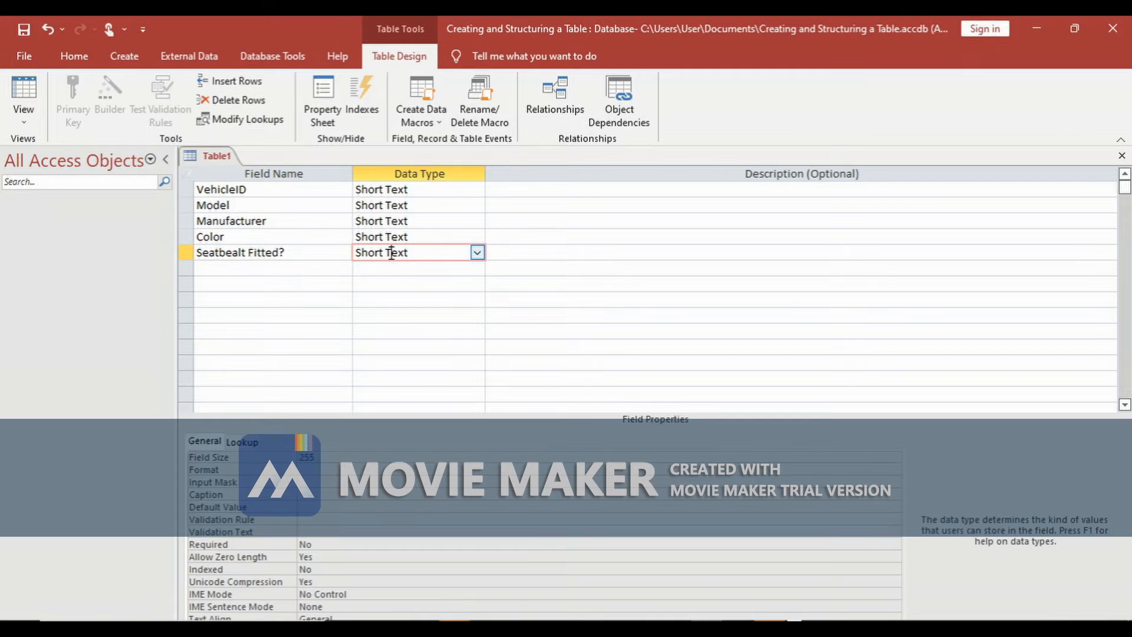
left_click(479, 252)
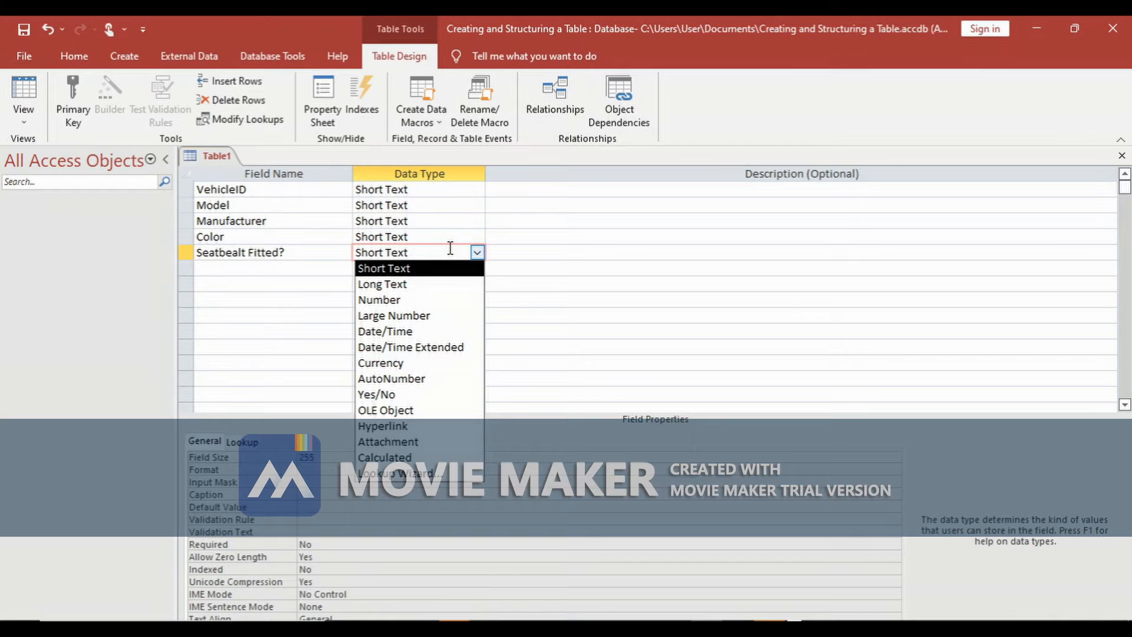
left_click(396, 401)
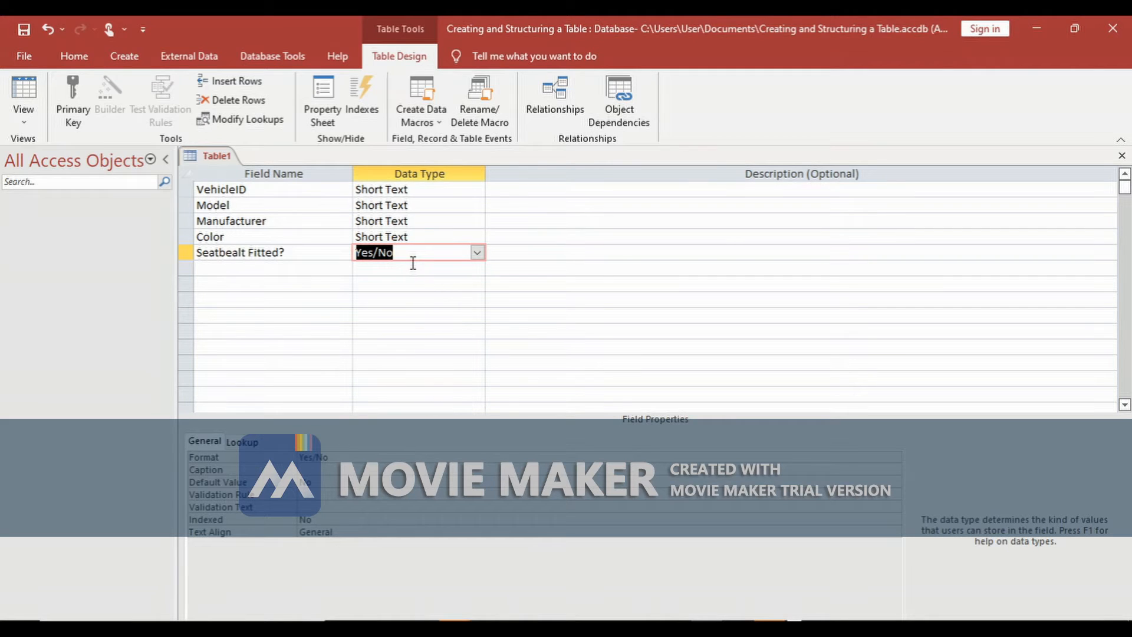
- Set the Seatbealt Fitted? field's format to Yes/No
left_click(355, 457)
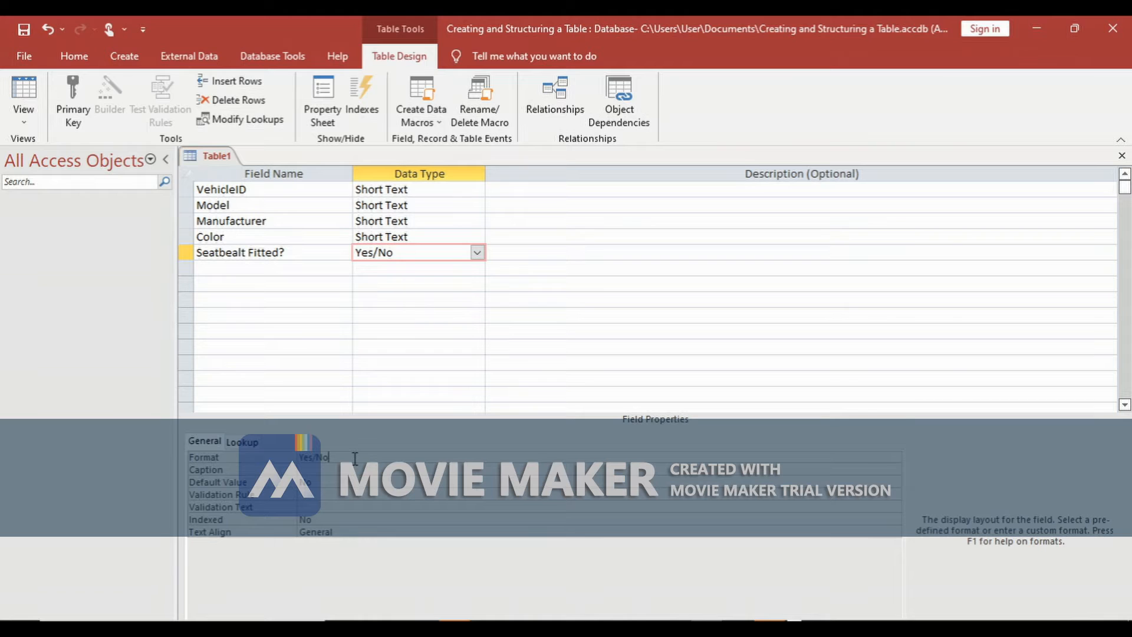
left_click(894, 458)
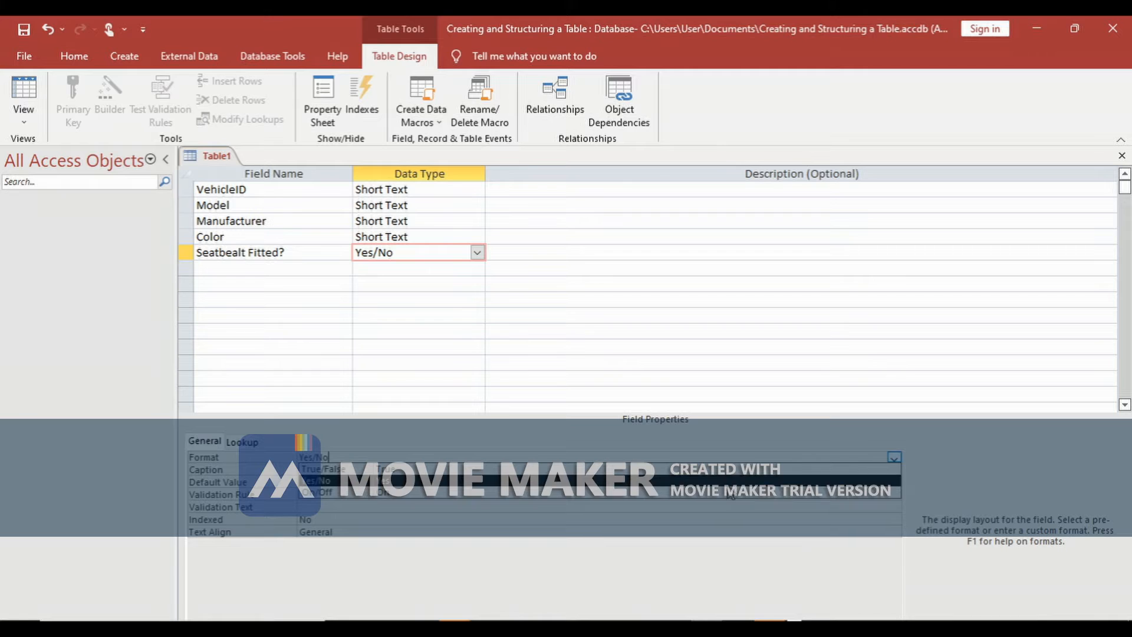
left_click(400, 480)
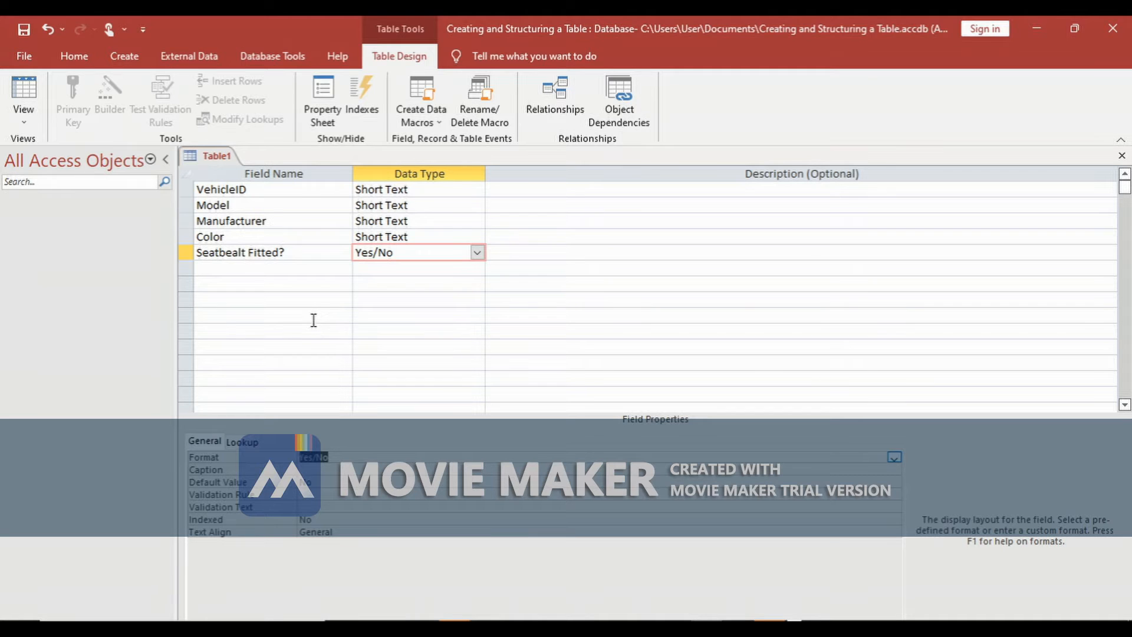
- Add a Num of Seats field with the Number data type
left_click(243, 270)
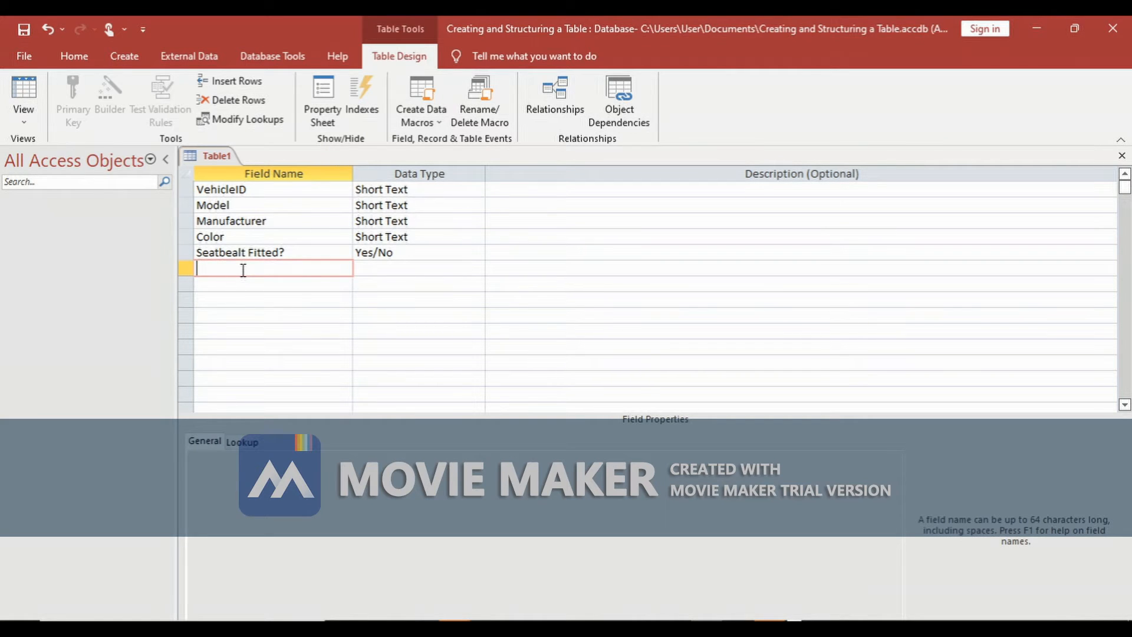
type("Num of seats")
left_click(242, 270)
key("BackSpace")
type("S")
left_click(407, 268)
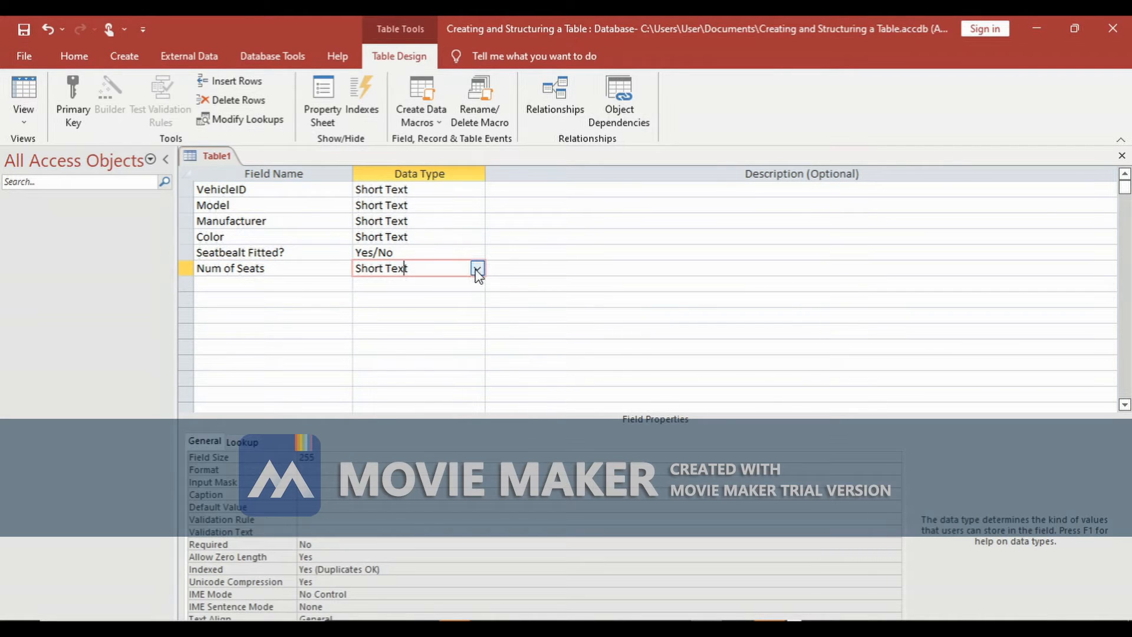
left_click(477, 269)
left_click(439, 312)
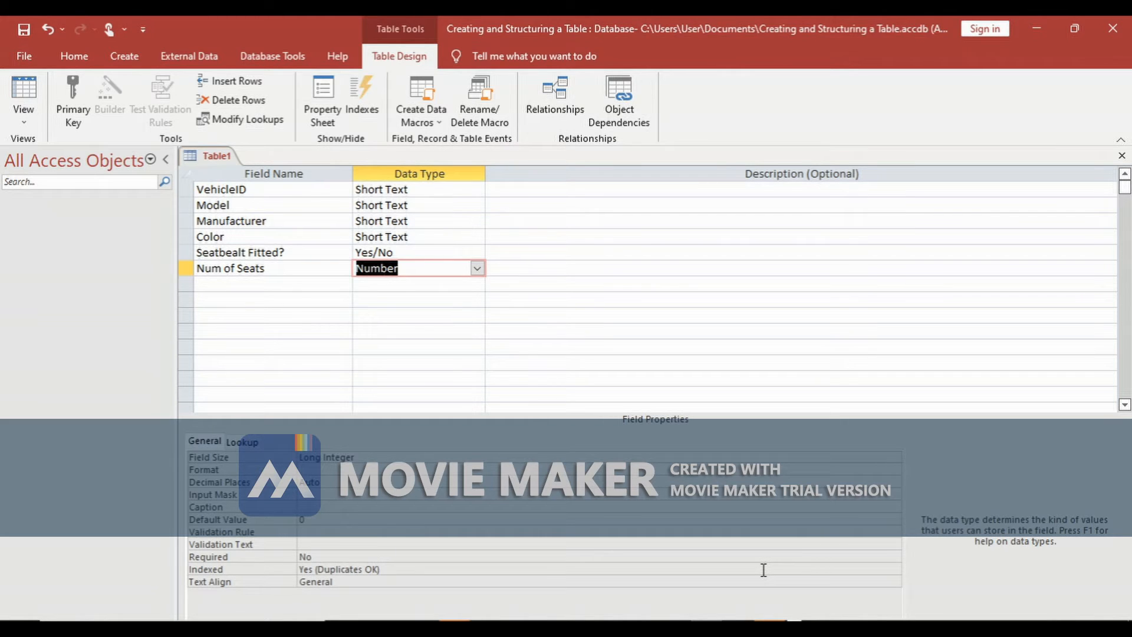
- Save the table as Vehicles and accept creating a primary key
left_click(26, 38)
type("Vehicles")
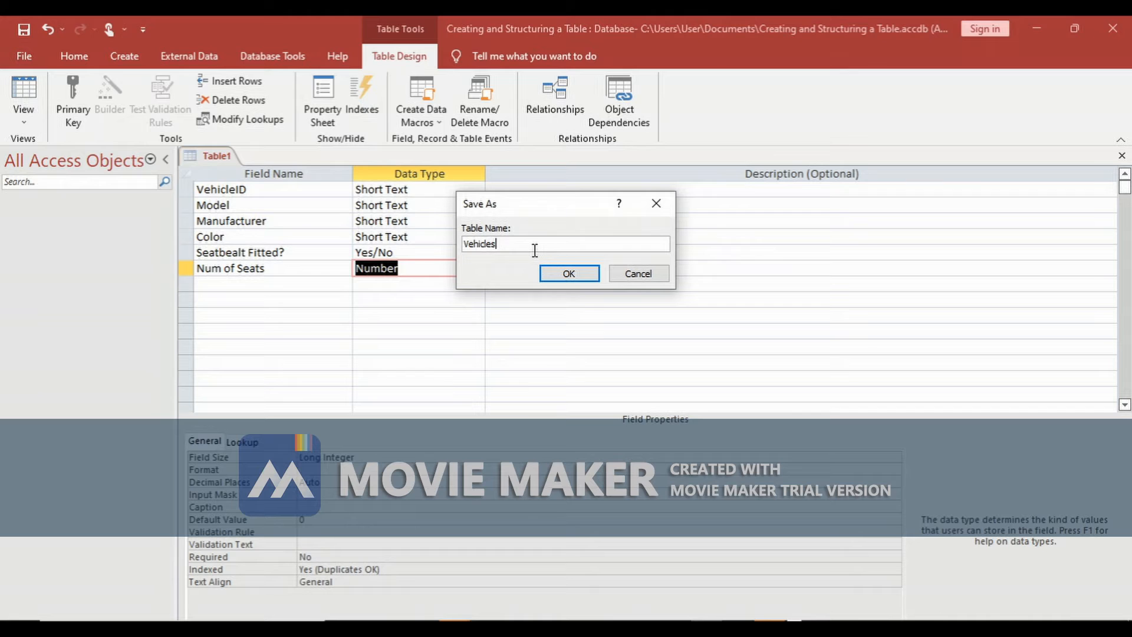
key("BackSpace")
key("BackSpace")
key("BackSpace")
type("les")
left_click(559, 275)
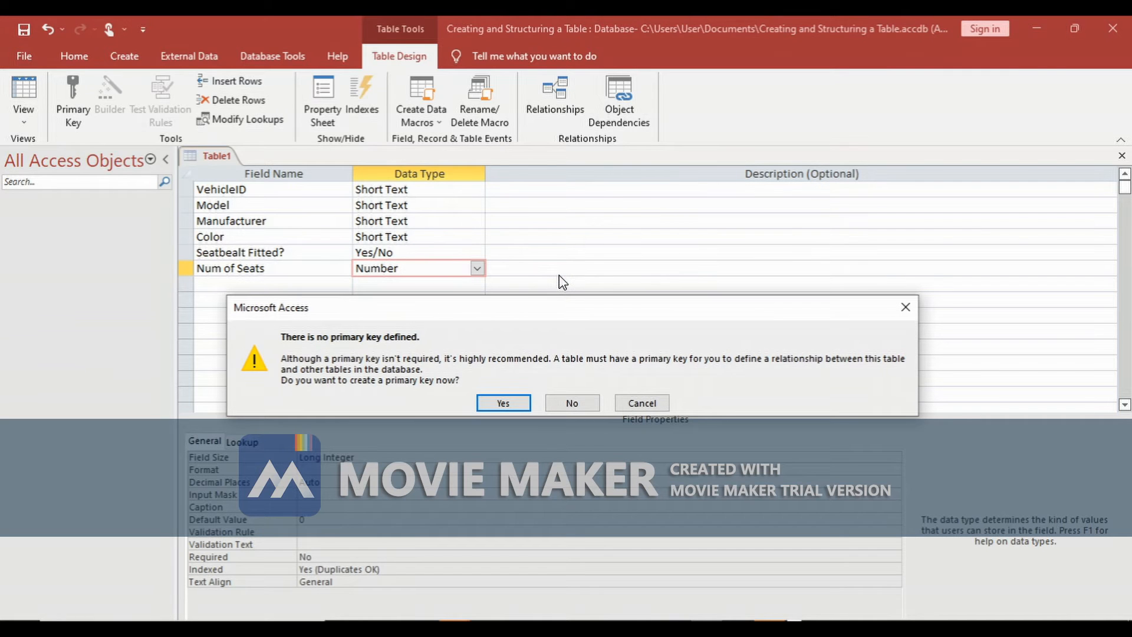
left_click(504, 403)
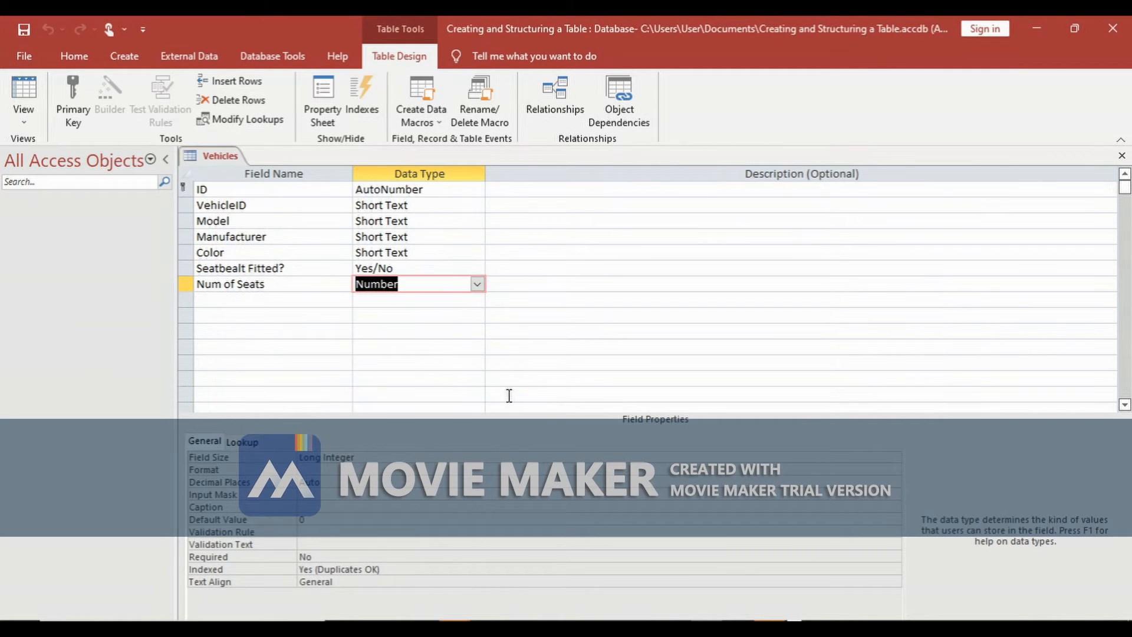
- Delete the auto-added ID field and make VehicleID the primary key
left_click(186, 188)
right_click(186, 188)
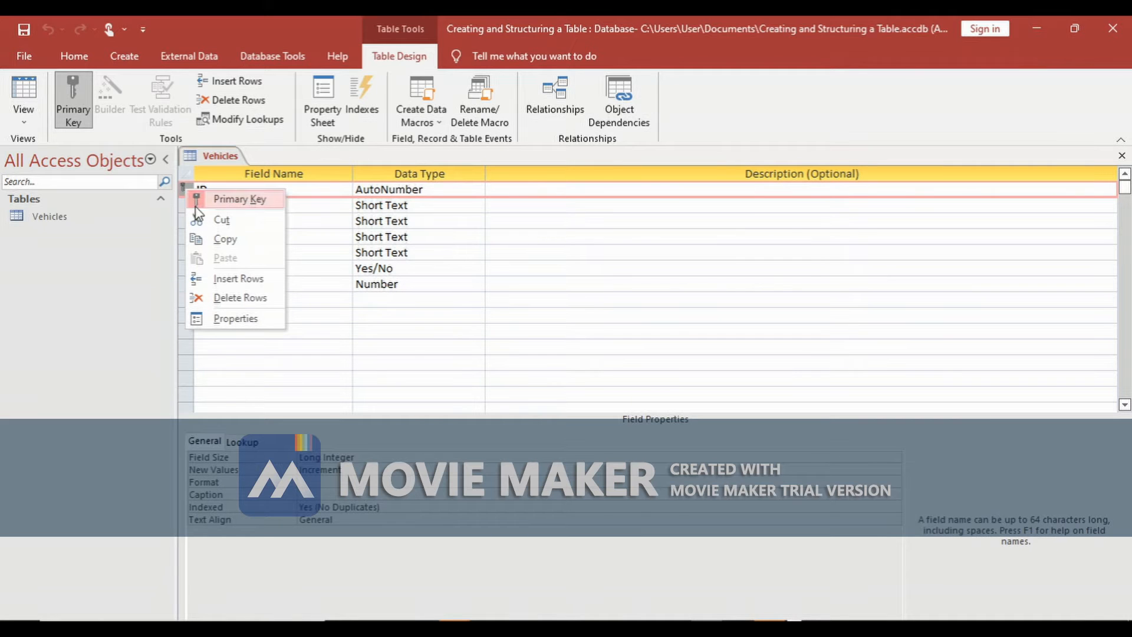
left_click(240, 298)
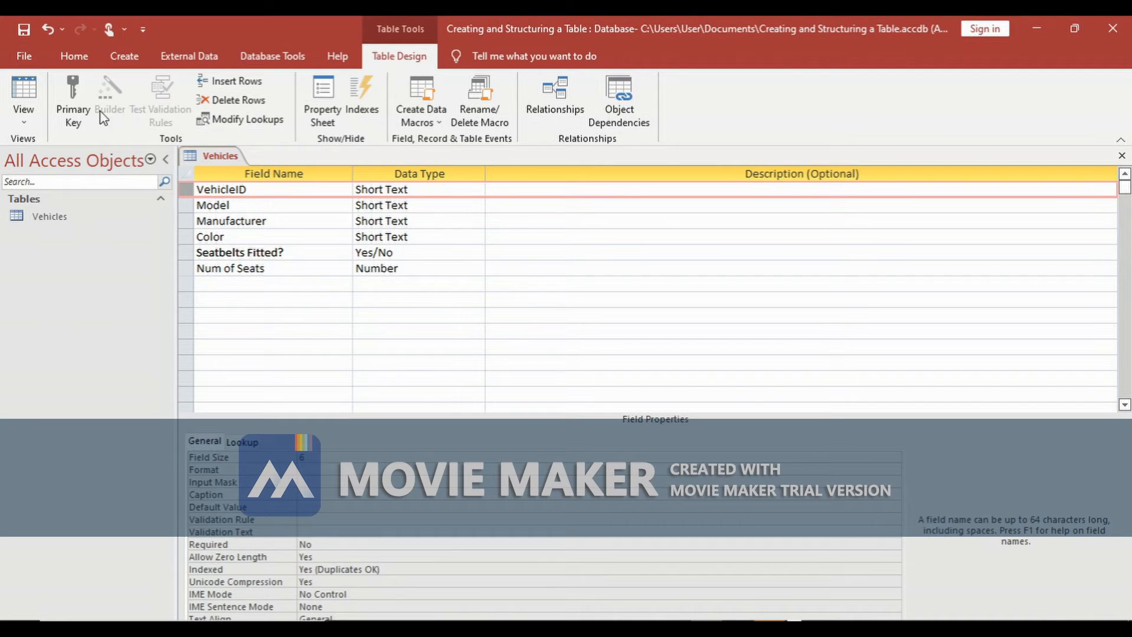
left_click(77, 128)
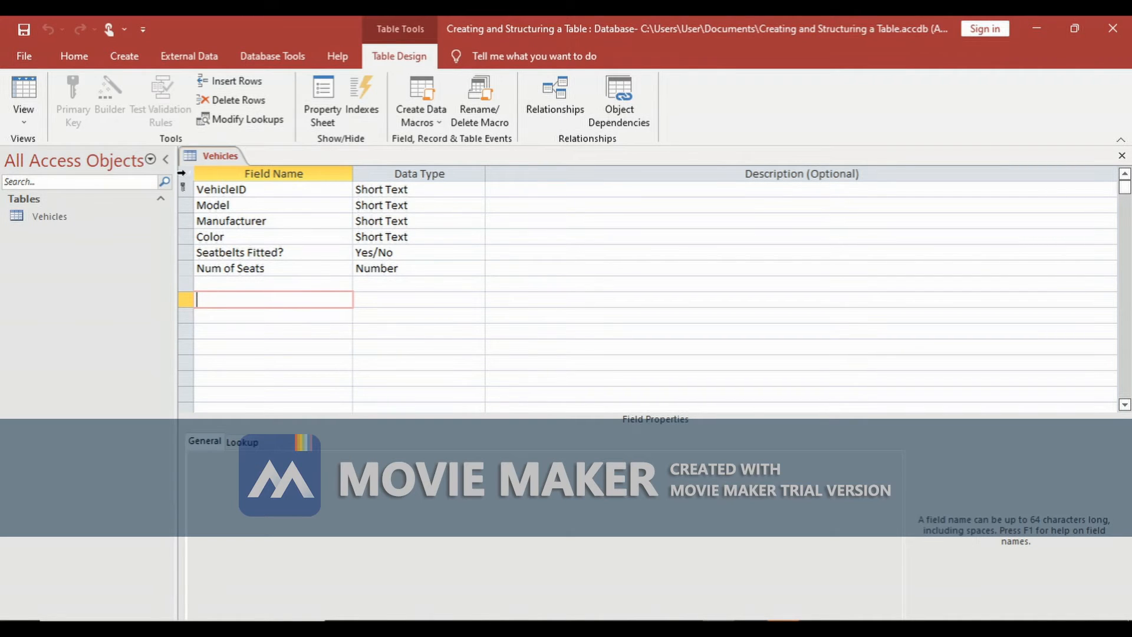
- Switch the table to Datasheet view and start the first record with VehicleID MAz23 and model Axela
left_click(22, 115)
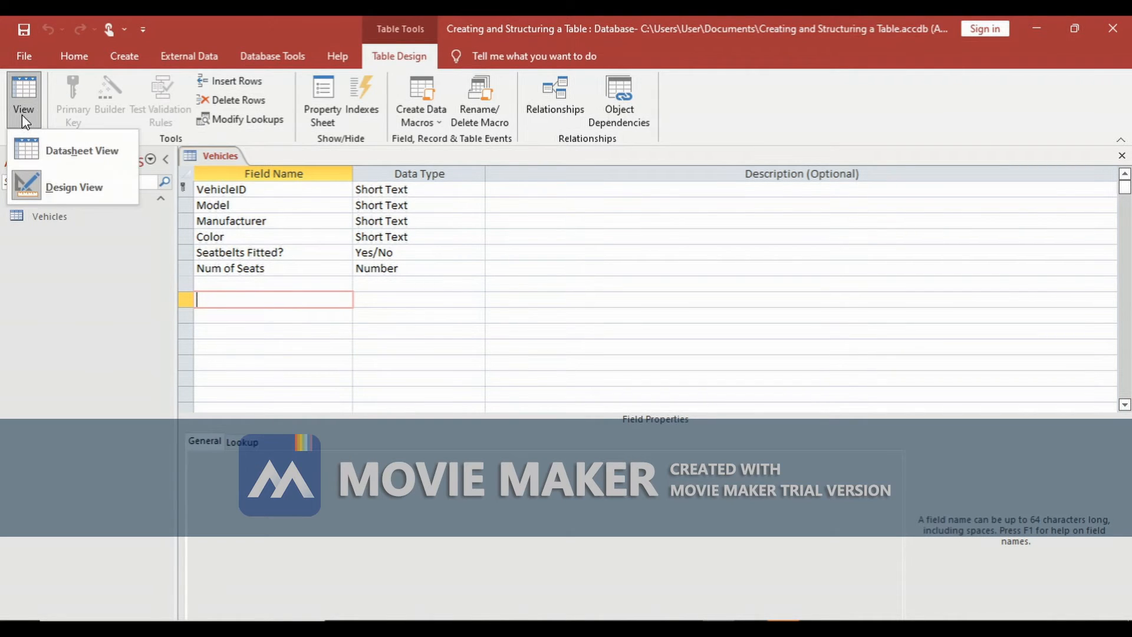
left_click(57, 145)
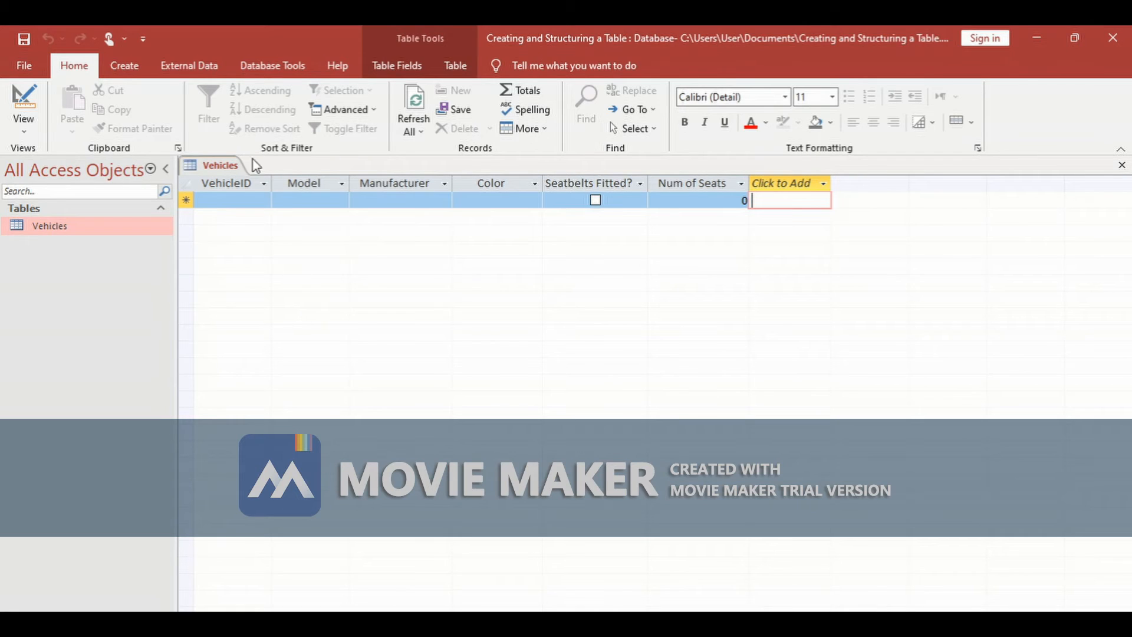
left_click(223, 201)
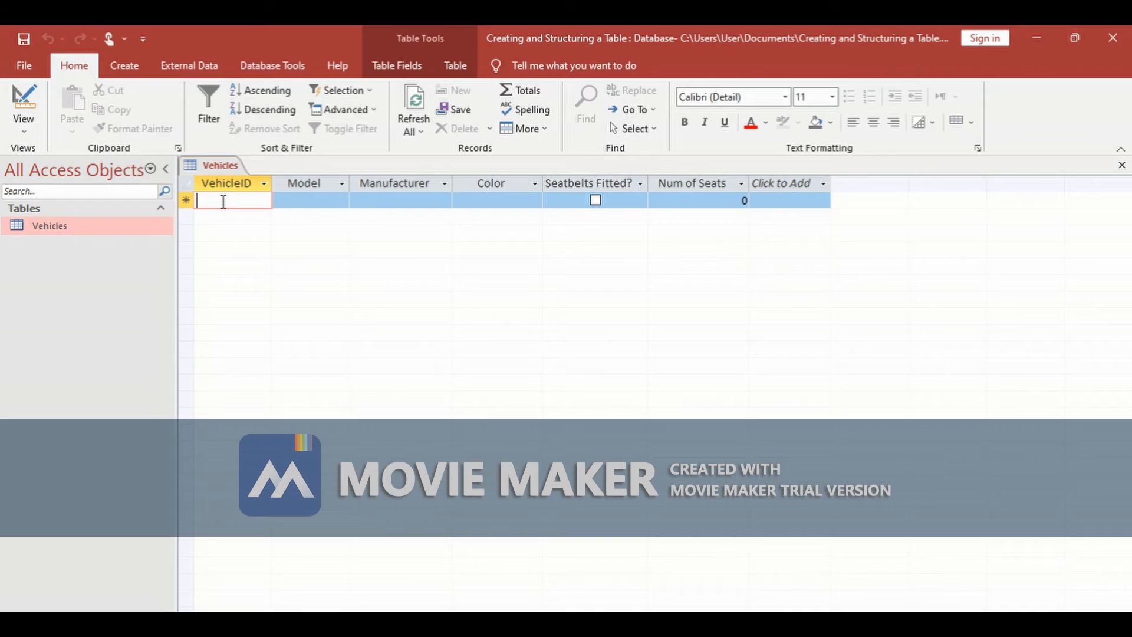
type("Ma")
key("BackSpace")
type("A")
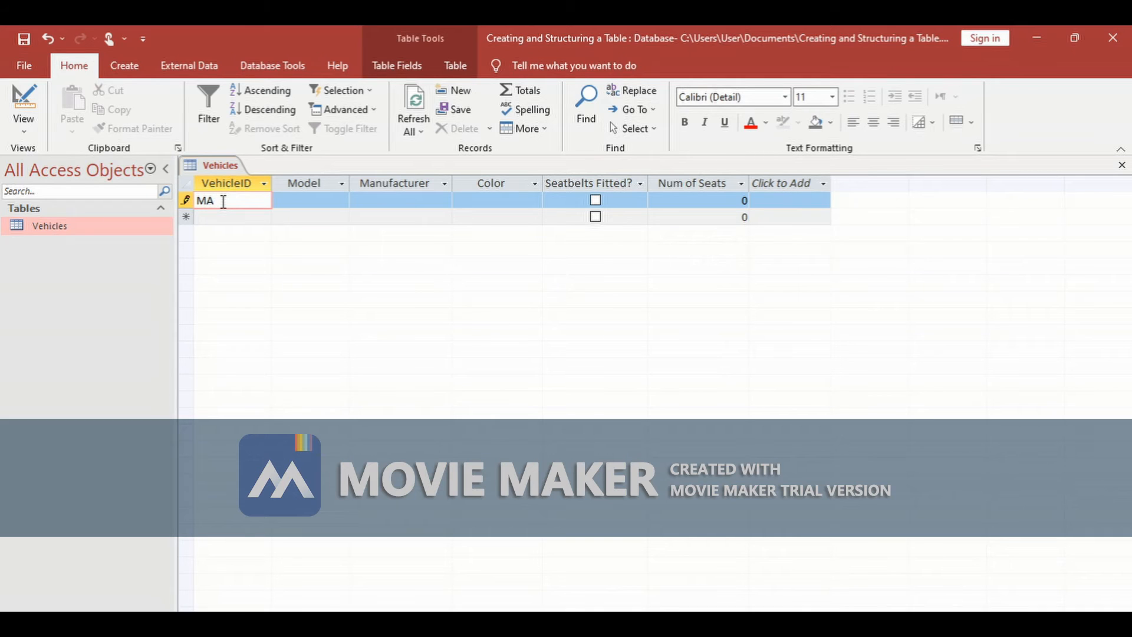
type("D")
key("BackSpace")
type("z23")
left_click(292, 200)
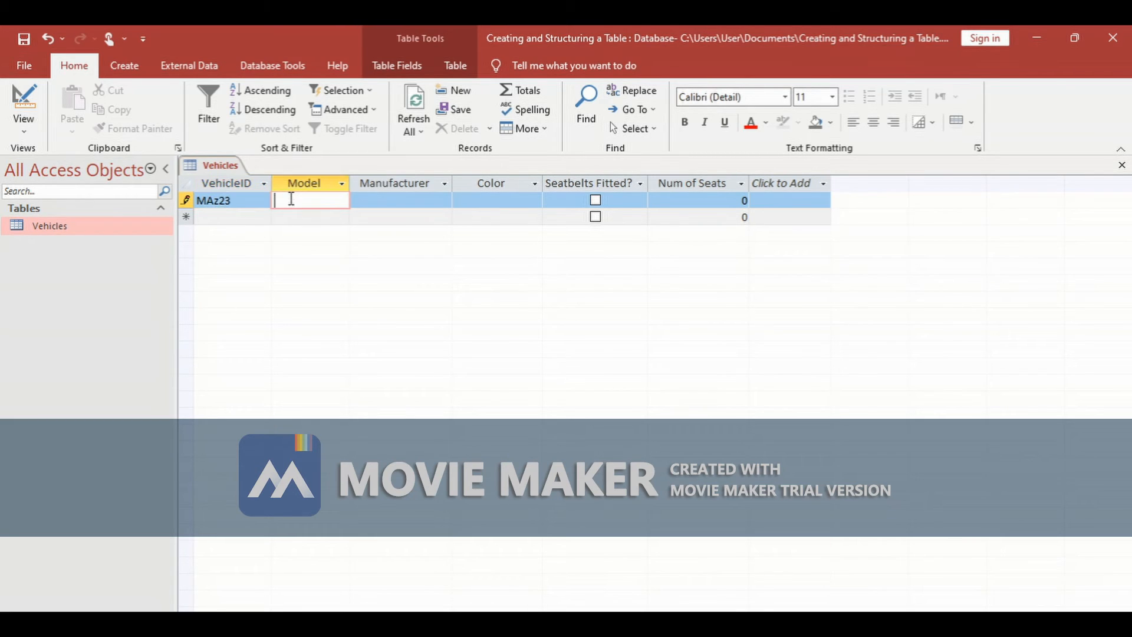
type("Axela")
- Enter Mada as the first record's manufacturer and correct its VehicleID to MAZ23
left_click(372, 202)
type("azd")
key("BackSpace")
key("BackSpace")
type("zd")
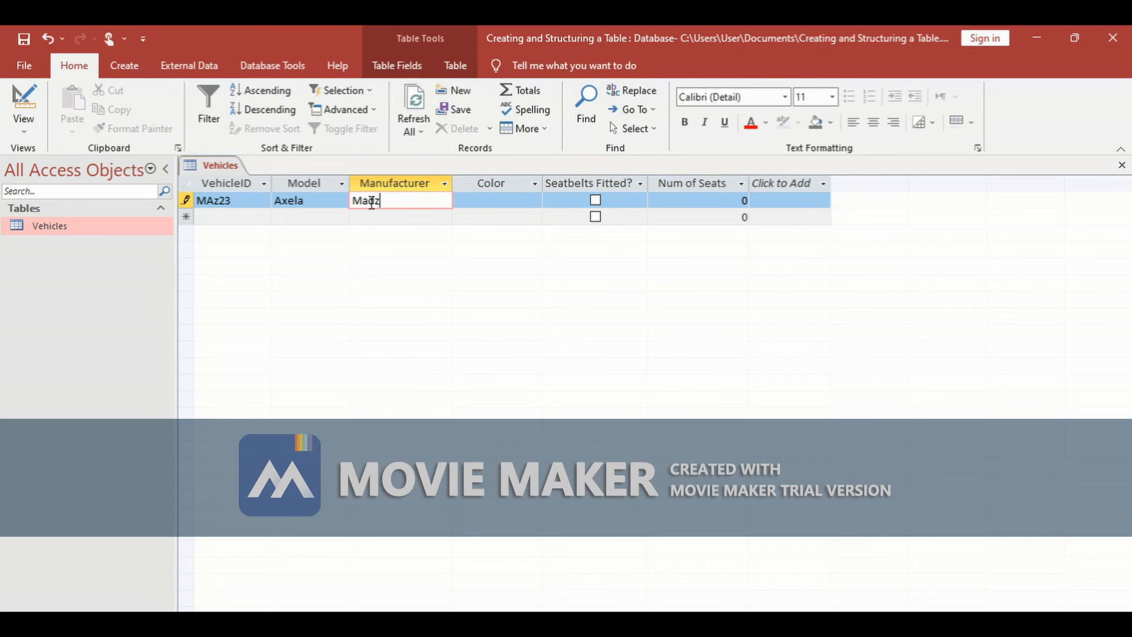
key("BackSpace")
key("BackSpace")
type("da")
left_click(217, 201)
key("BackSpace")
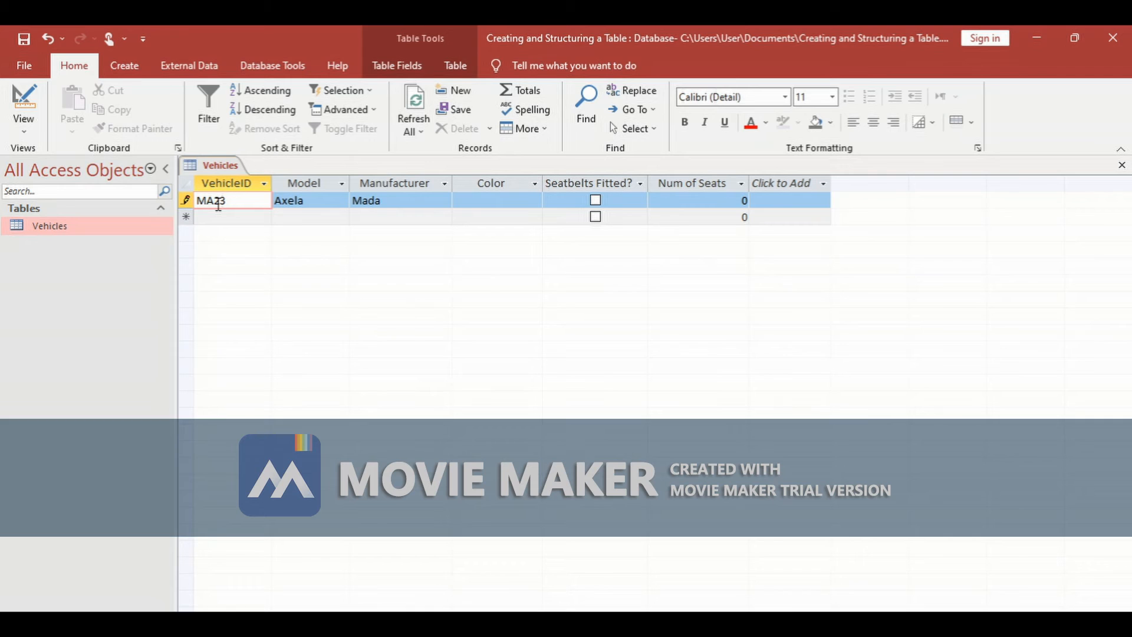
type("Z")
- Set the first record's color to Blue, tick Seatbelts Fitted? and enter 5 seats
left_click(463, 198)
type("Blue")
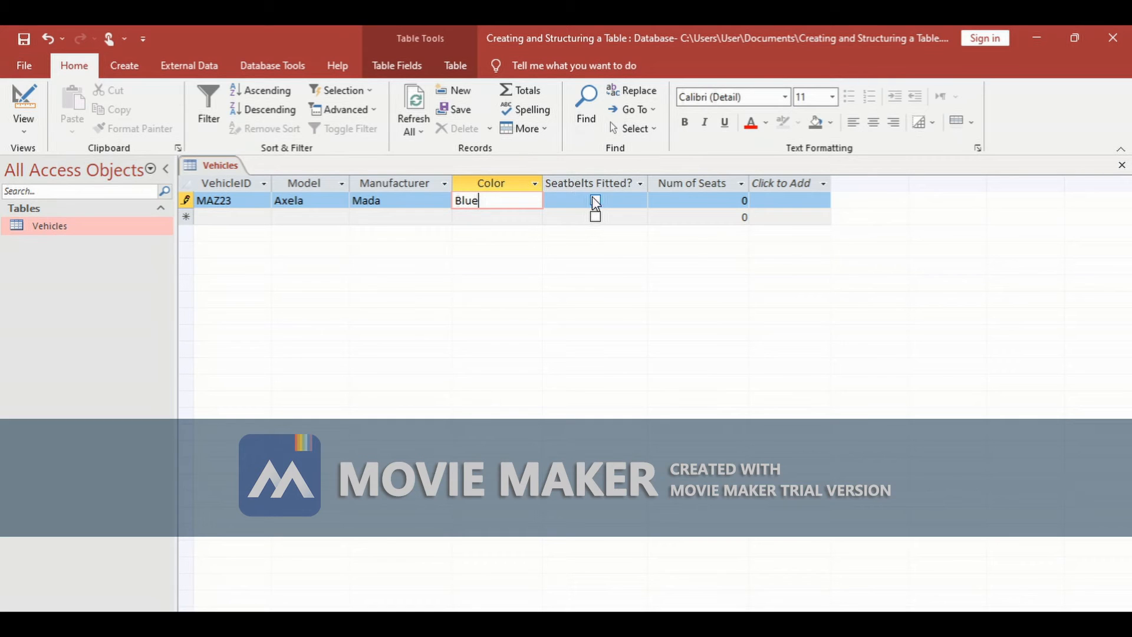
left_click(595, 200)
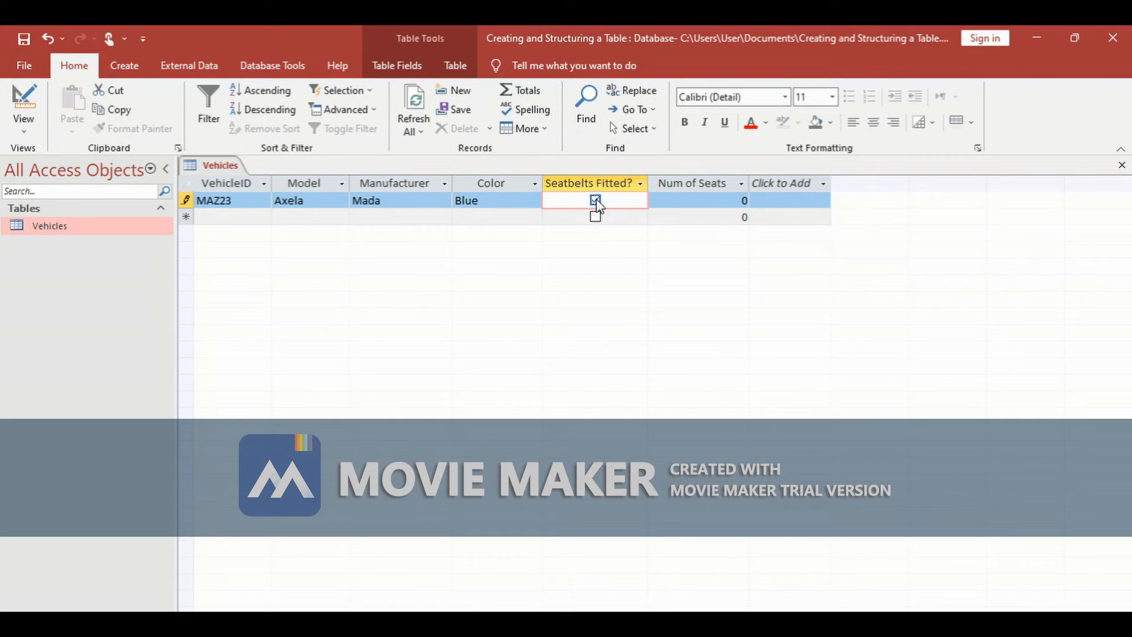
left_click(745, 202)
key("BackSpace")
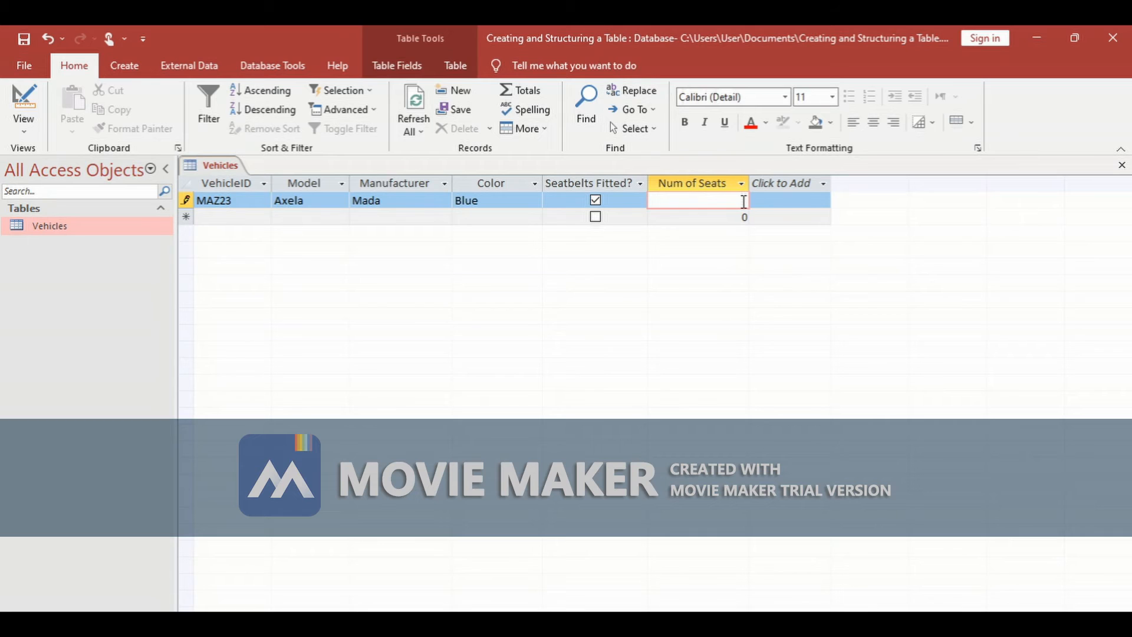
type("5")
- Add a second record with VehicleID NIS12, model Almera and manufacturer Nissan
left_click(236, 216)
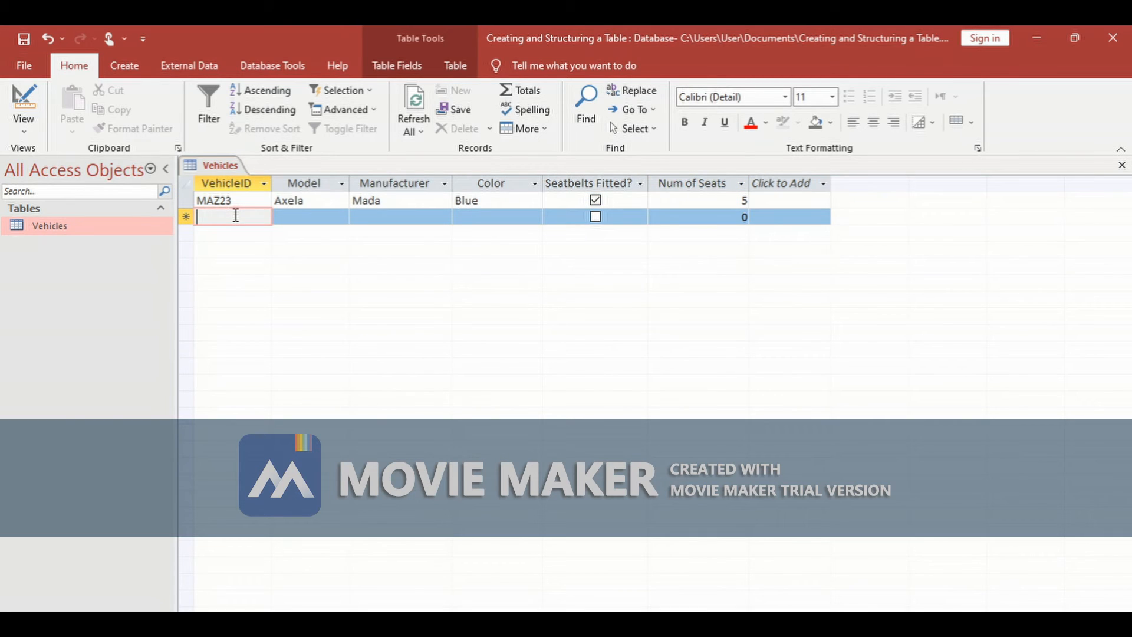
type("NIS")
key("BackSpace")
key("BackSpace")
type("IS")
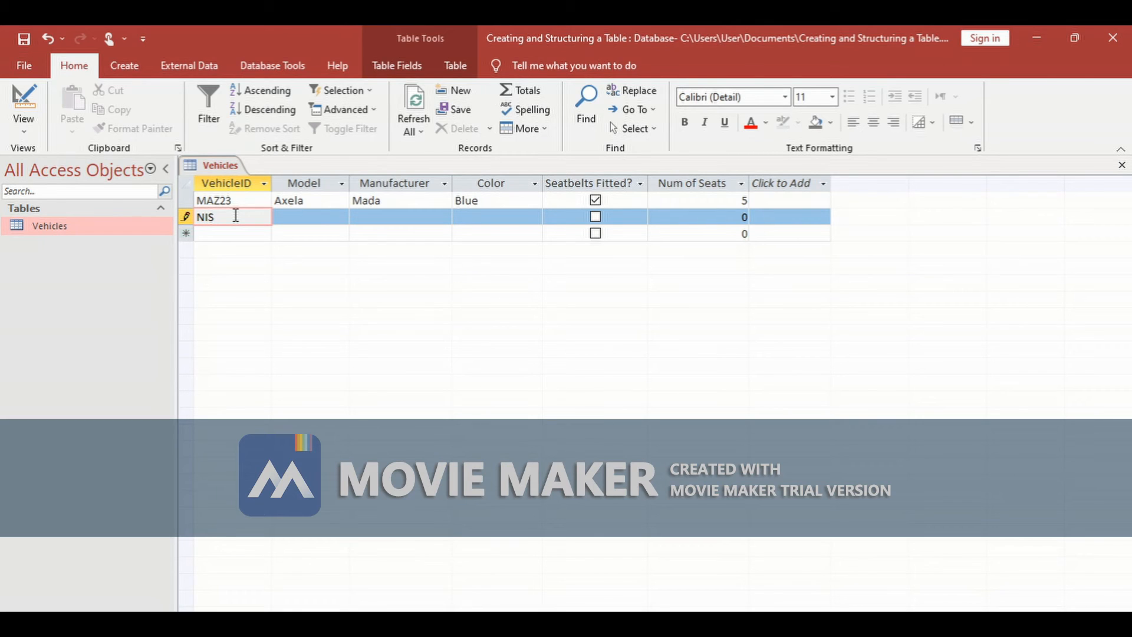
type("12")
left_click(281, 216)
type("Almera")
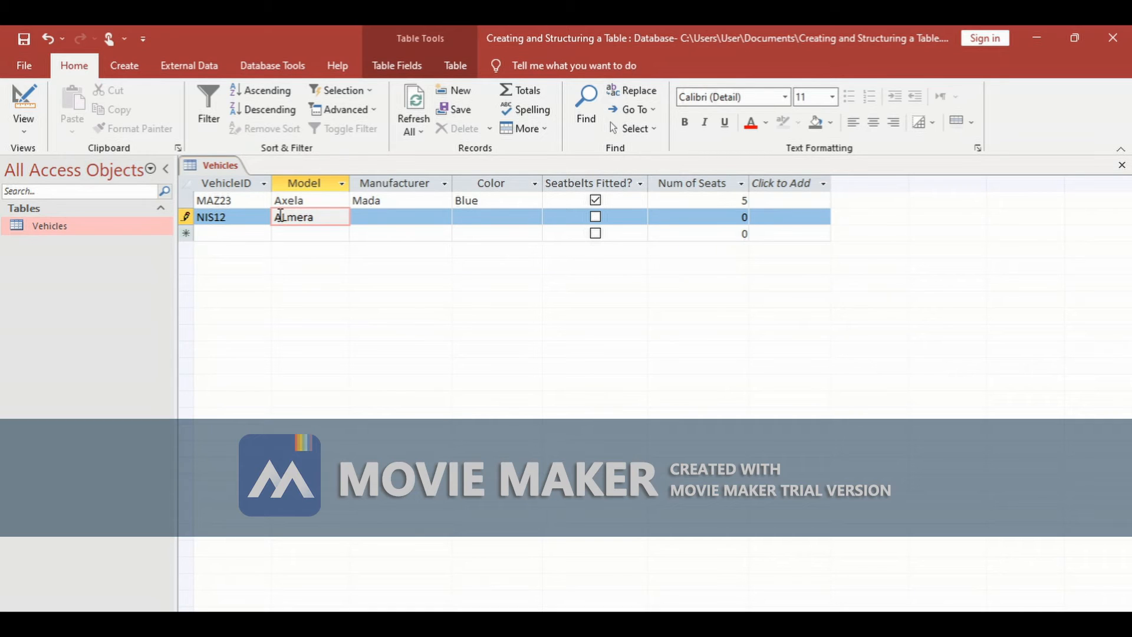
left_click(378, 218)
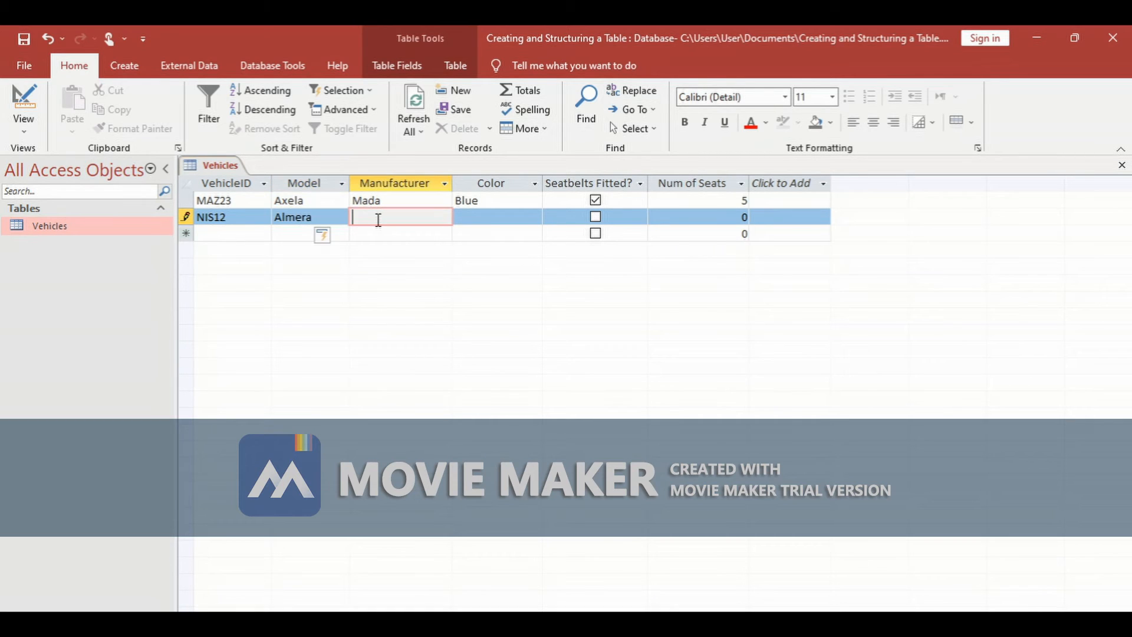
type("Nissan")
- Set the second record's color to White, tick Seatbelts Fitted? and enter 5 seats
left_click(471, 218)
type("Whit")
key("BackSpace")
type("te")
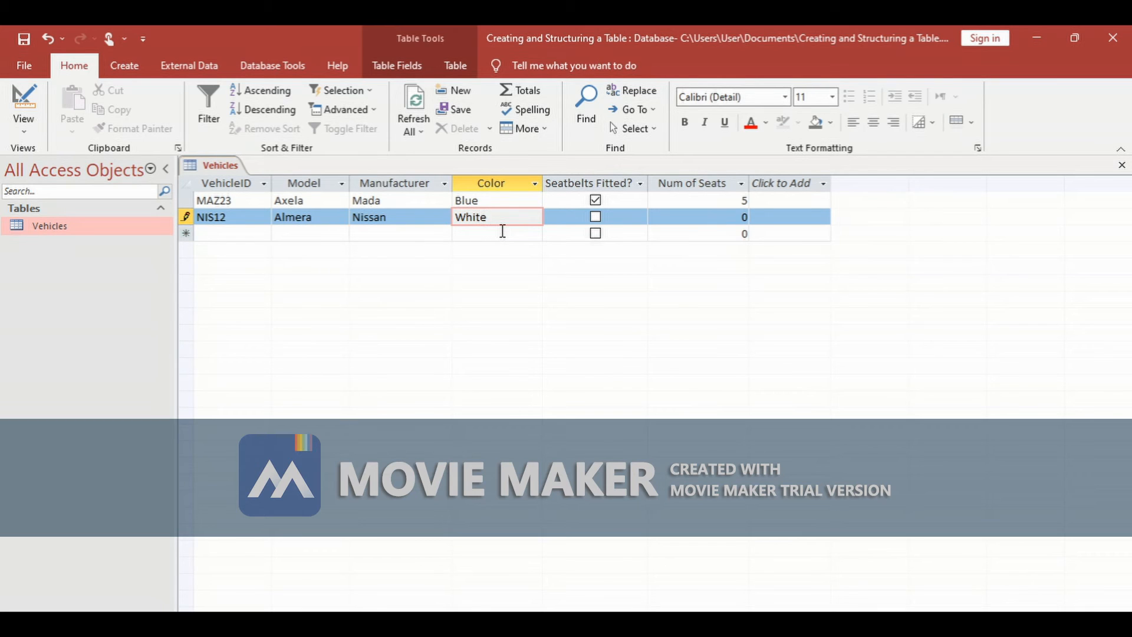
left_click(595, 217)
left_click(725, 222)
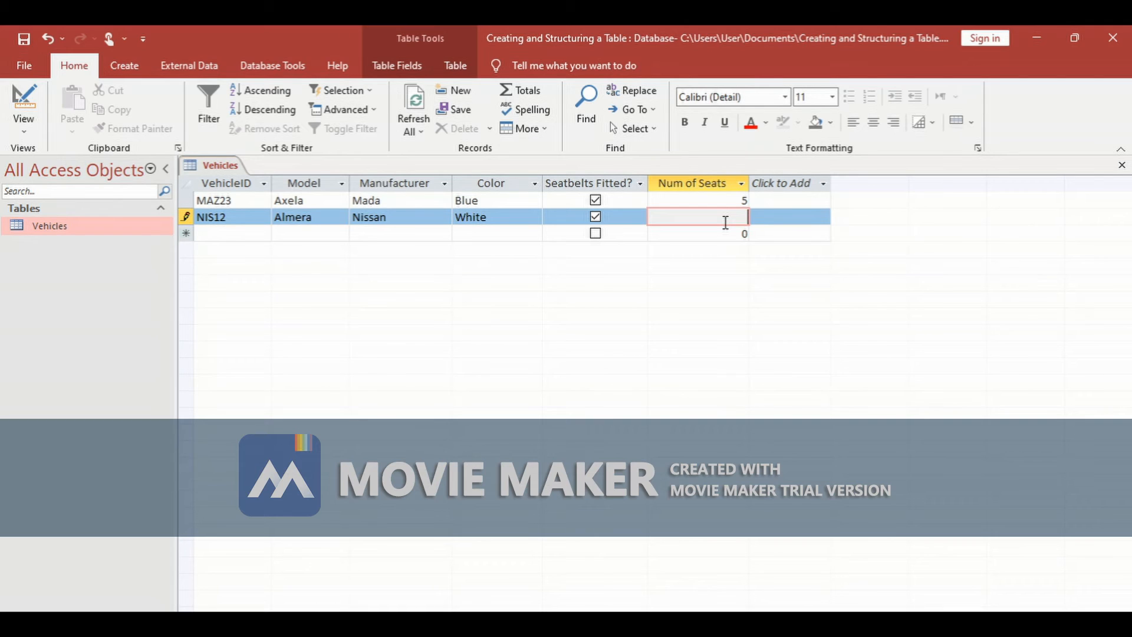
type("5")
- Add a third record with VehicleID MAZ13 and model RX-8
left_click(240, 232)
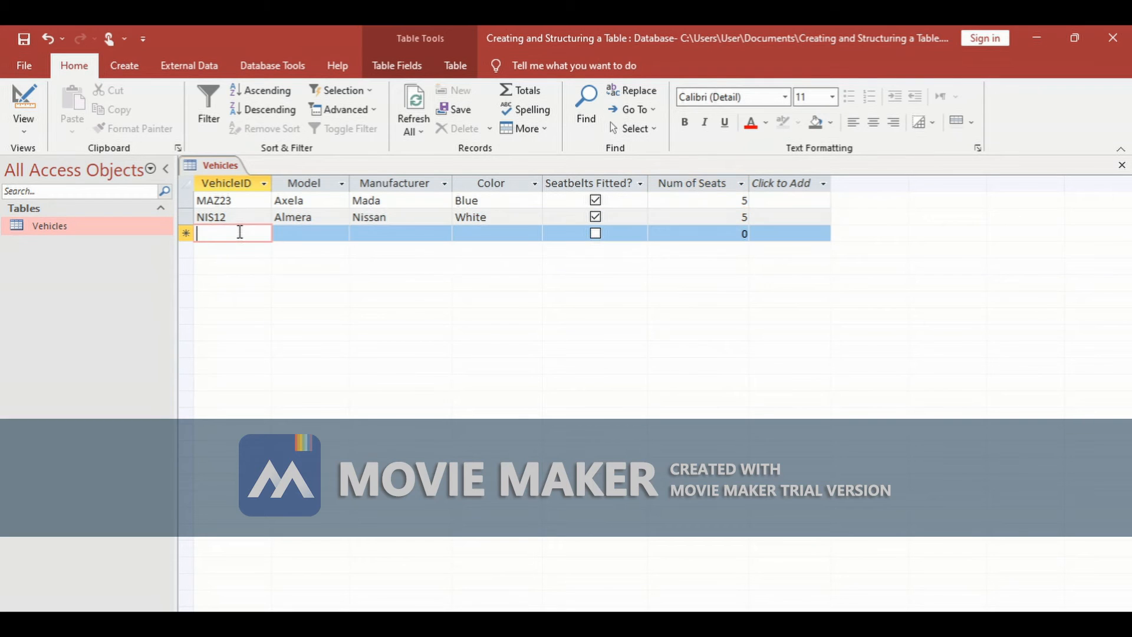
type("MA")
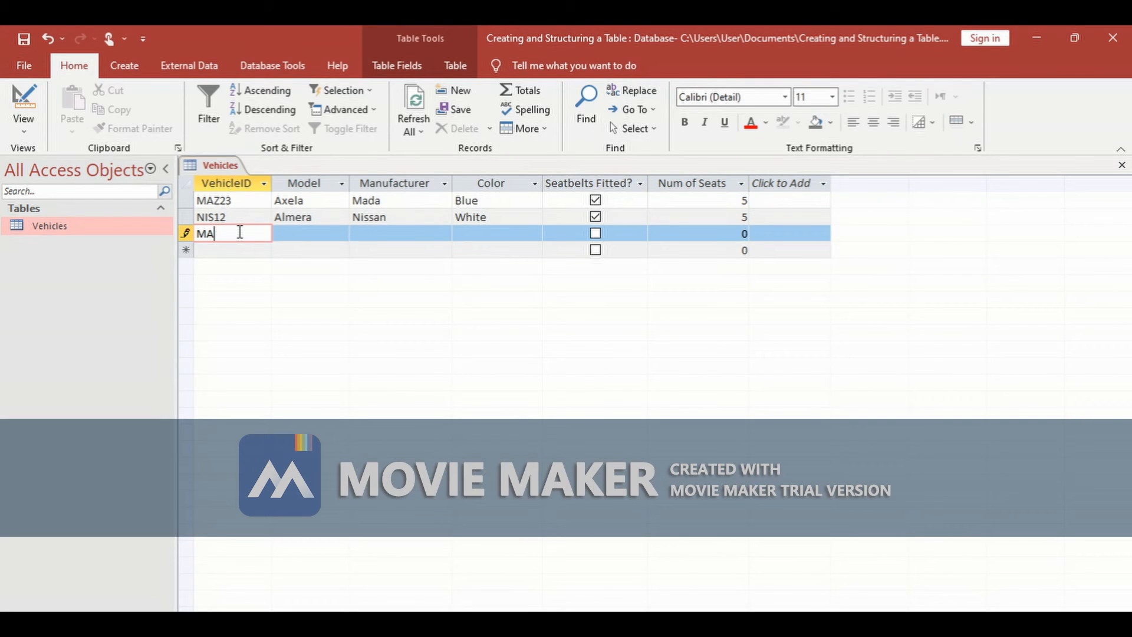
type("Z12")
key("BackSpace")
type("35")
key("BackSpace")
left_click(291, 231)
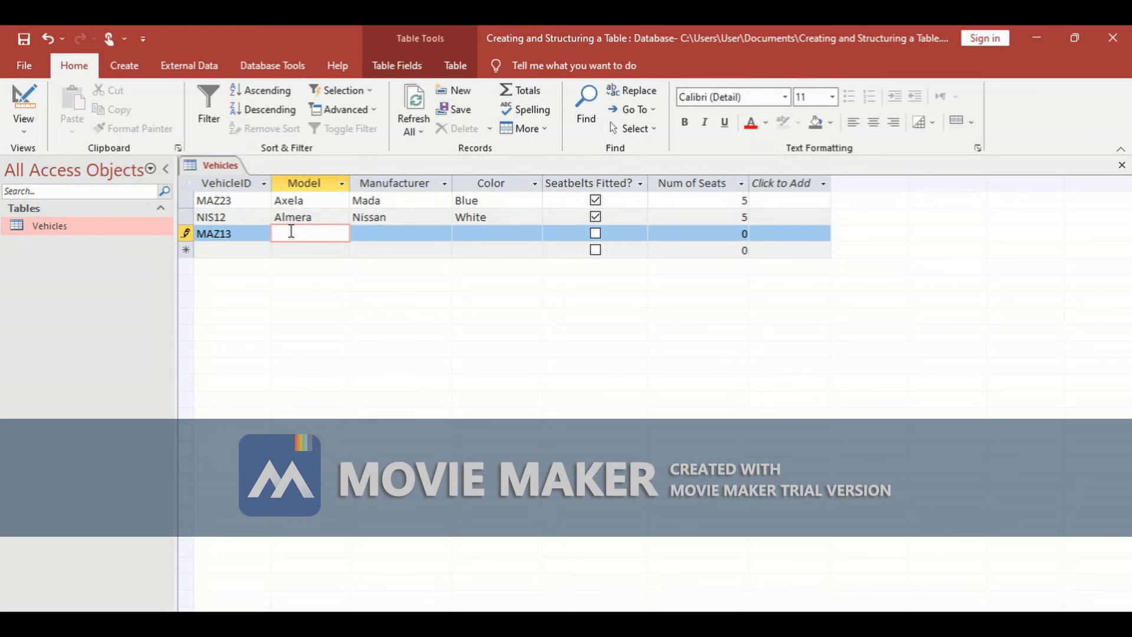
type("Sk")
key("BackSpace")
key("BackSpace")
type("RX-8")
- Set the third record's manufacturer to Mazda and correct the first record's manufacturer to Mazda
left_click(362, 232)
type("Black")
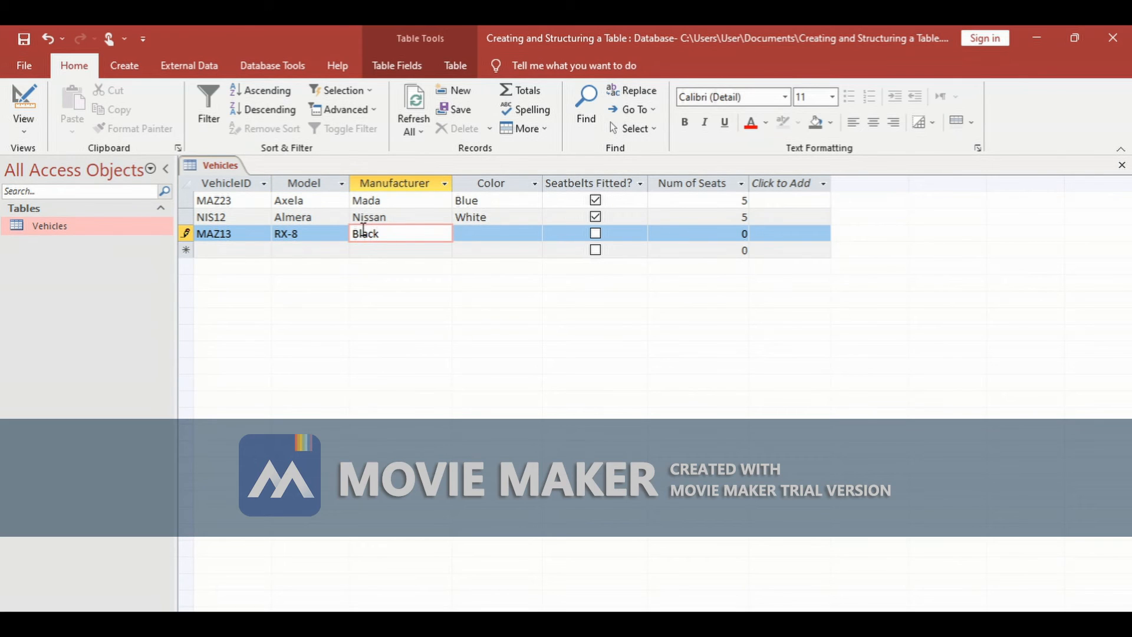
left_click(476, 231)
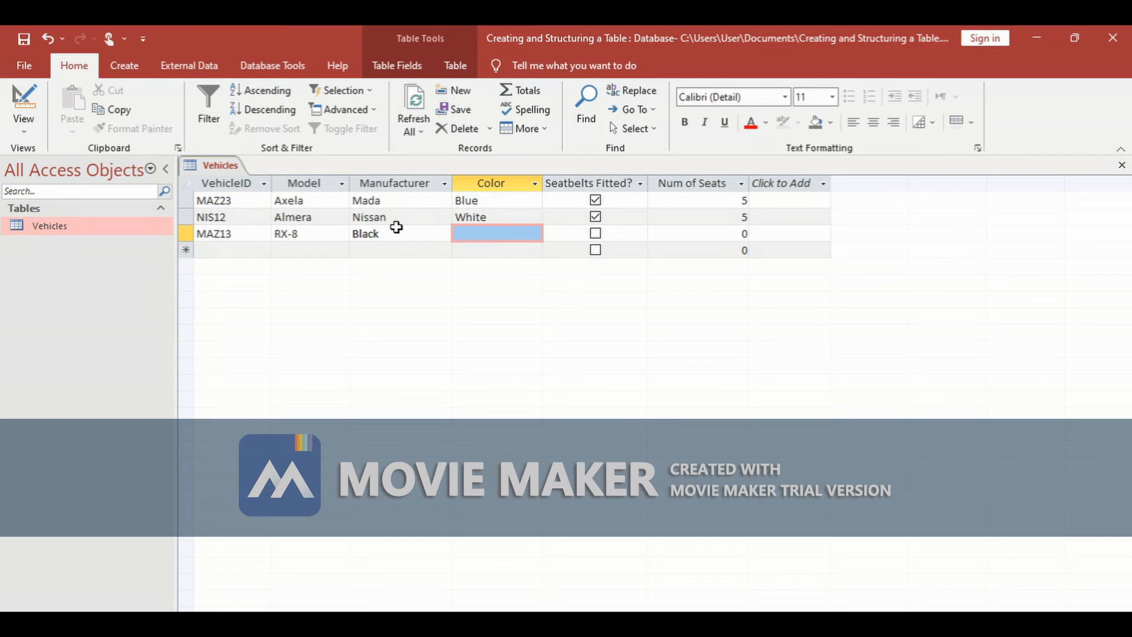
left_click(397, 231)
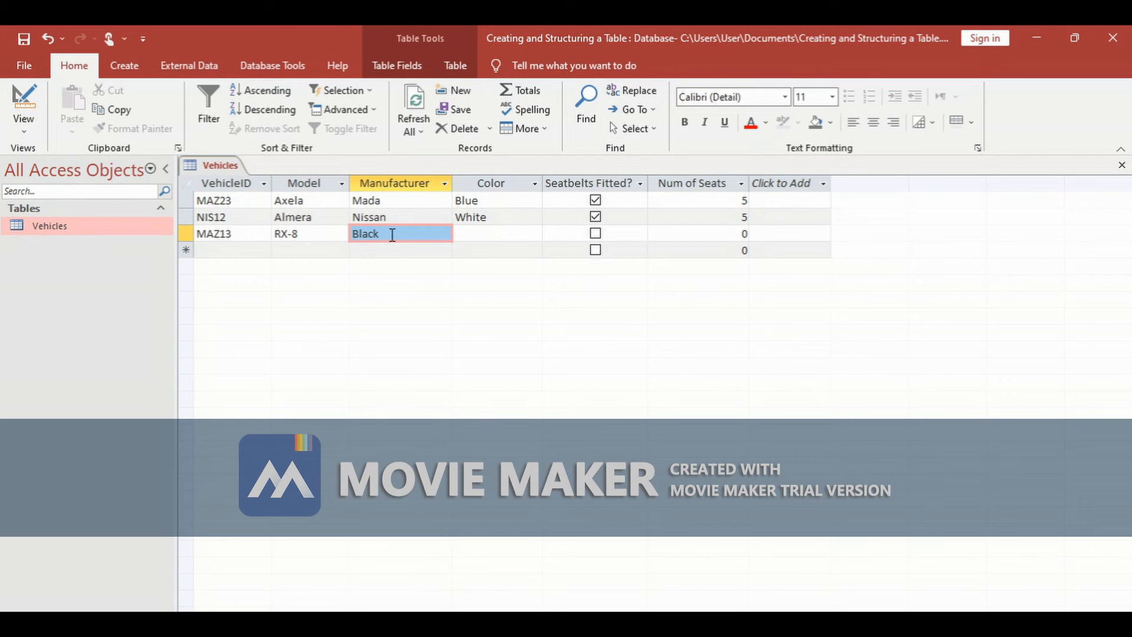
double_click(393, 234)
key("BackSpace")
type("Ma")
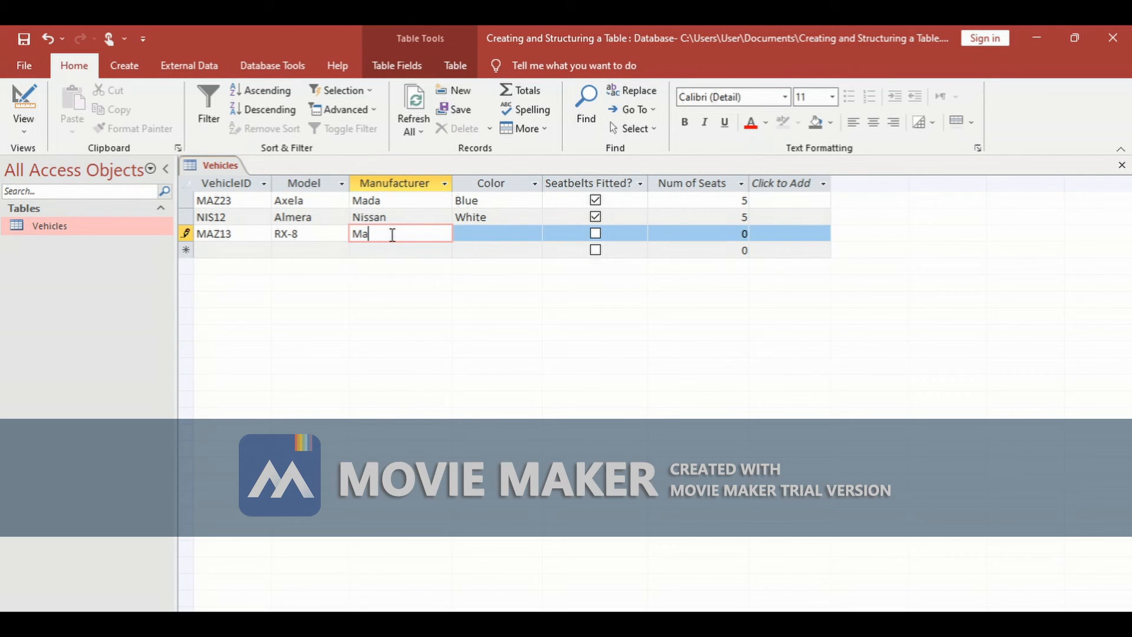
type("Z")
key("BackSpace")
type("zda")
left_click(371, 201)
type("z")
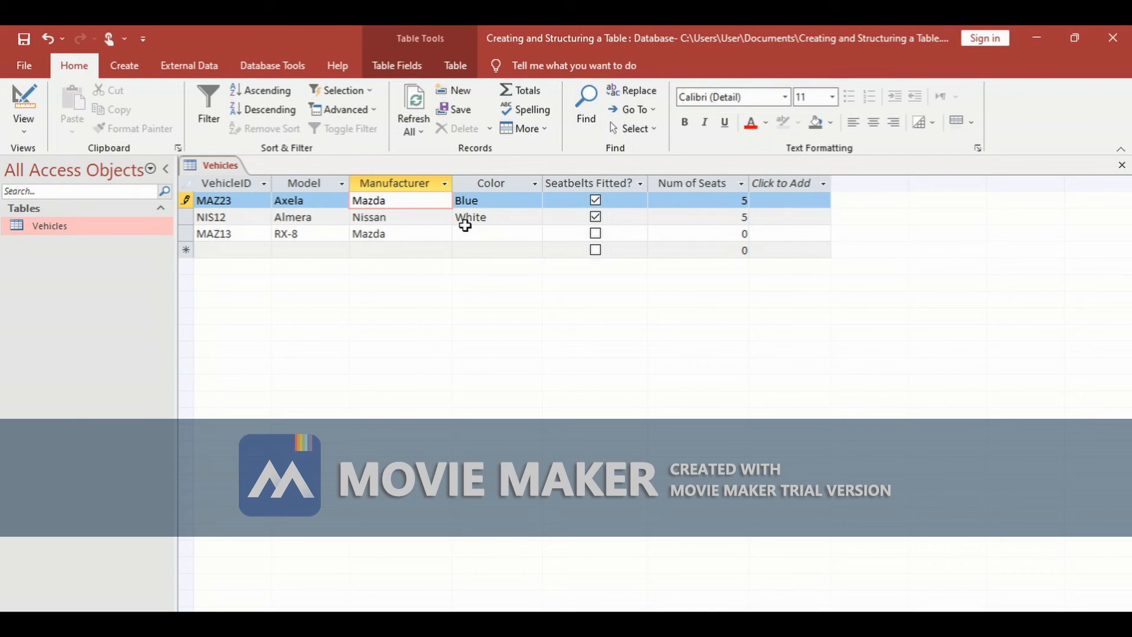
- Set the third record's color to Black, tick Seatbelts Fitted? and enter 2 seats
left_click(482, 233)
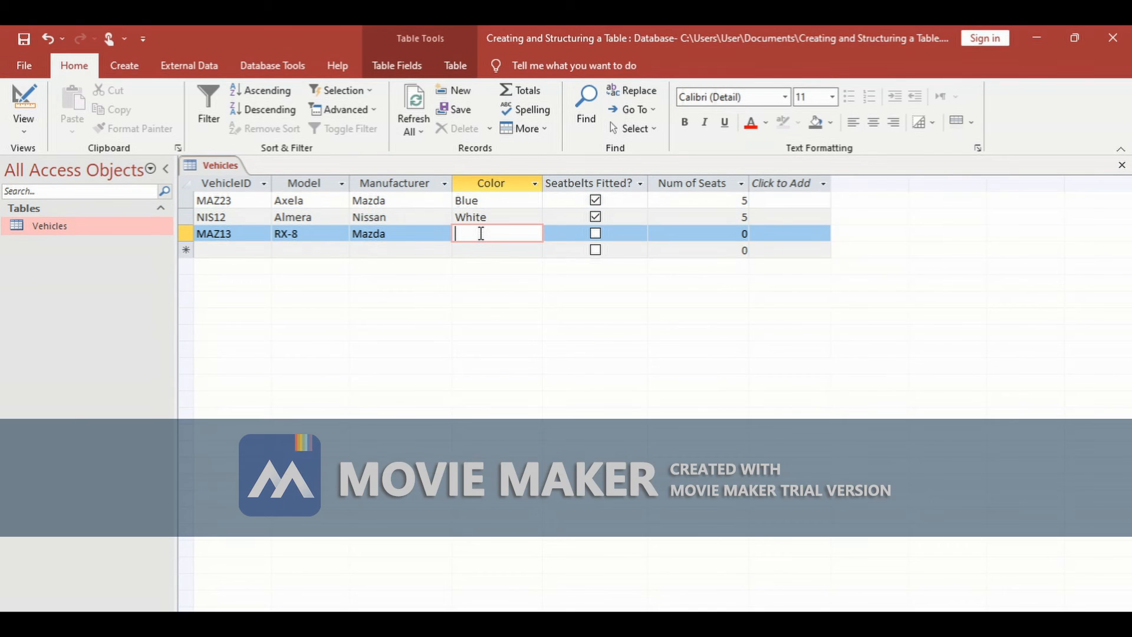
type("Black")
left_click(597, 233)
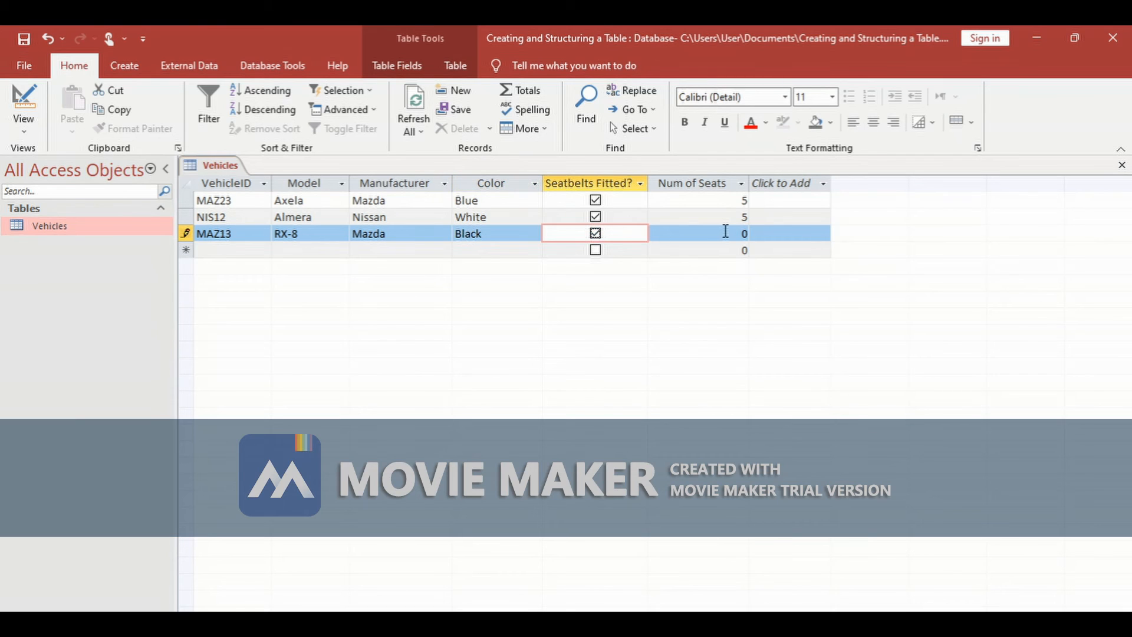
left_click(736, 231)
key("Delete")
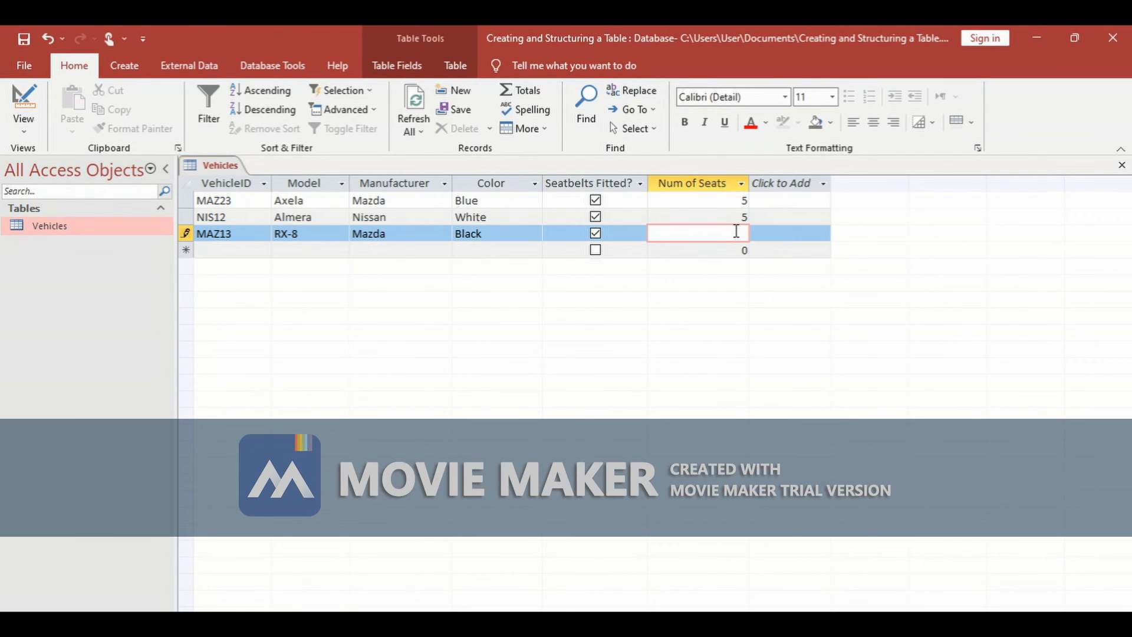
type("2")
- Add a fourth record with VehicleID TOY31, model Hilux and manufacturer Toyata
left_click(230, 248)
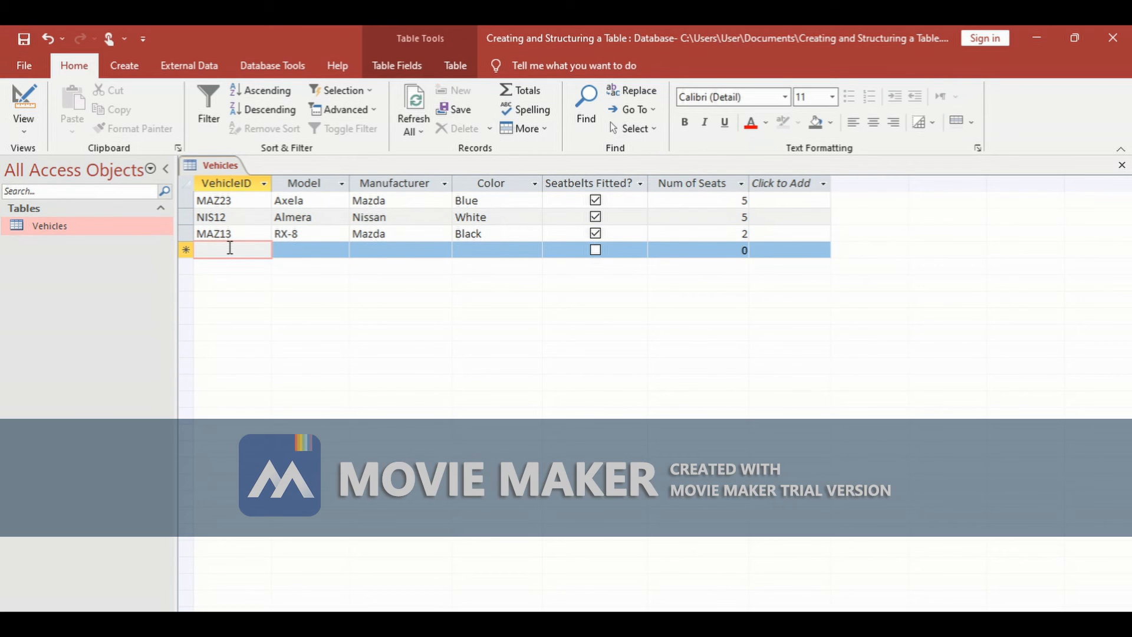
type("TOY")
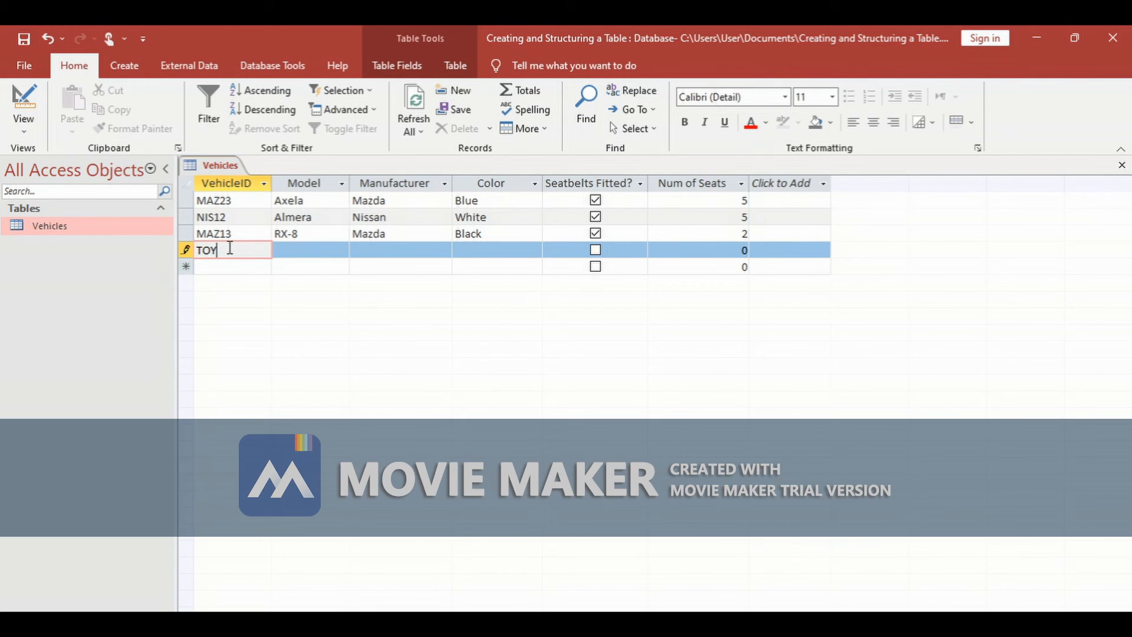
type("31")
left_click(302, 250)
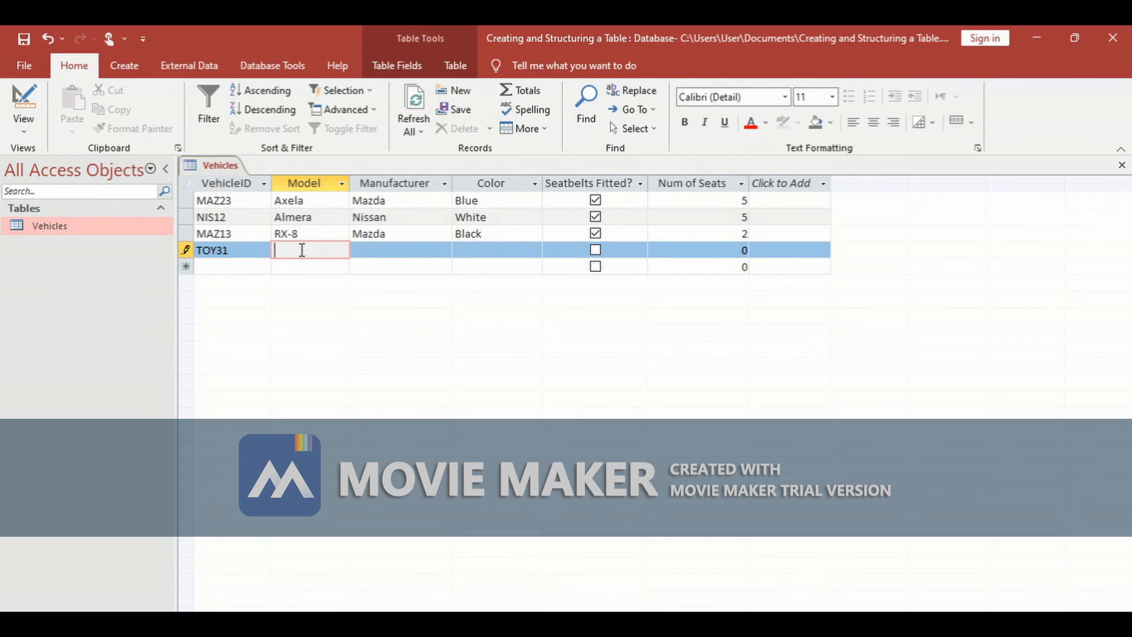
type("Hilux")
left_click(353, 250)
type("Toy")
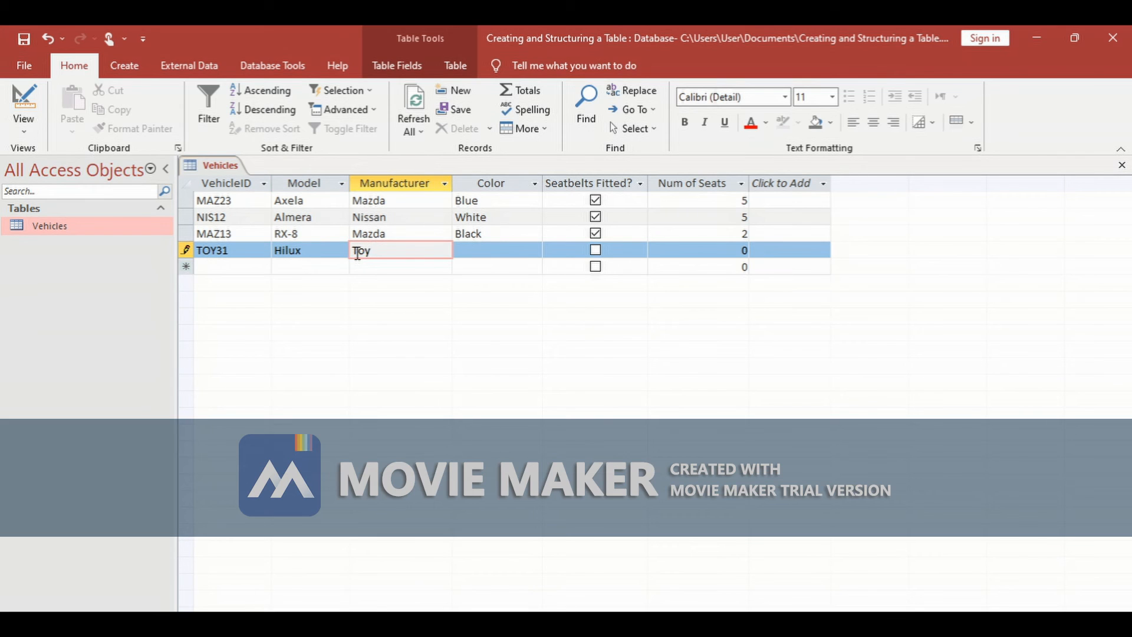
type("ata")
- Set the fourth record's color to Red, tick Seatbelts Fitted? and enter 5 seats
left_click(515, 254)
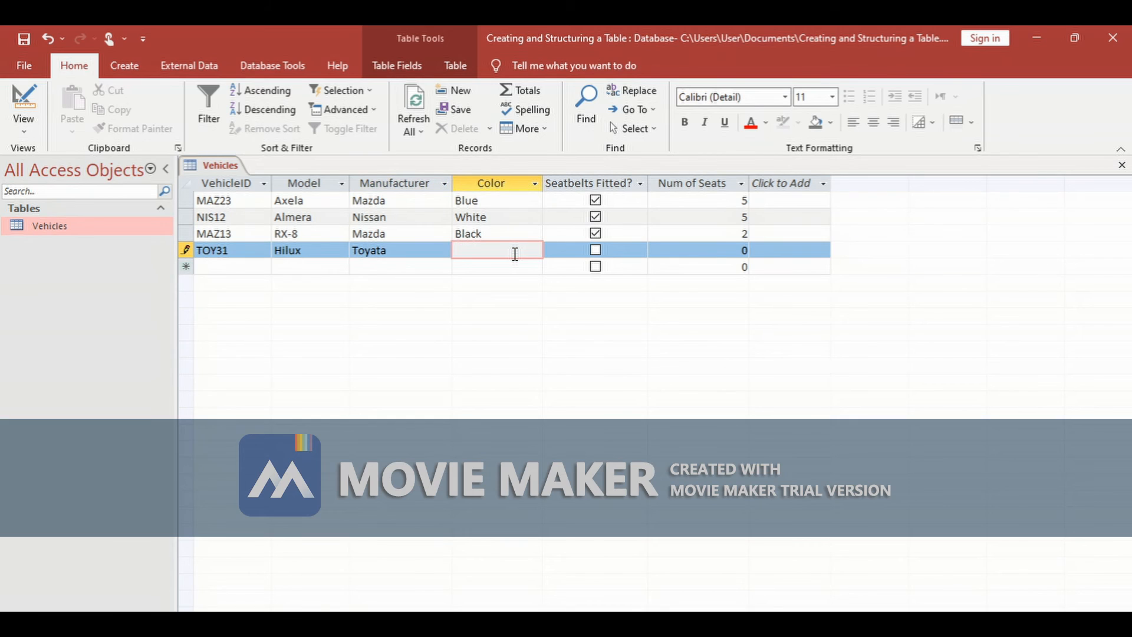
type("Red")
left_click(596, 250)
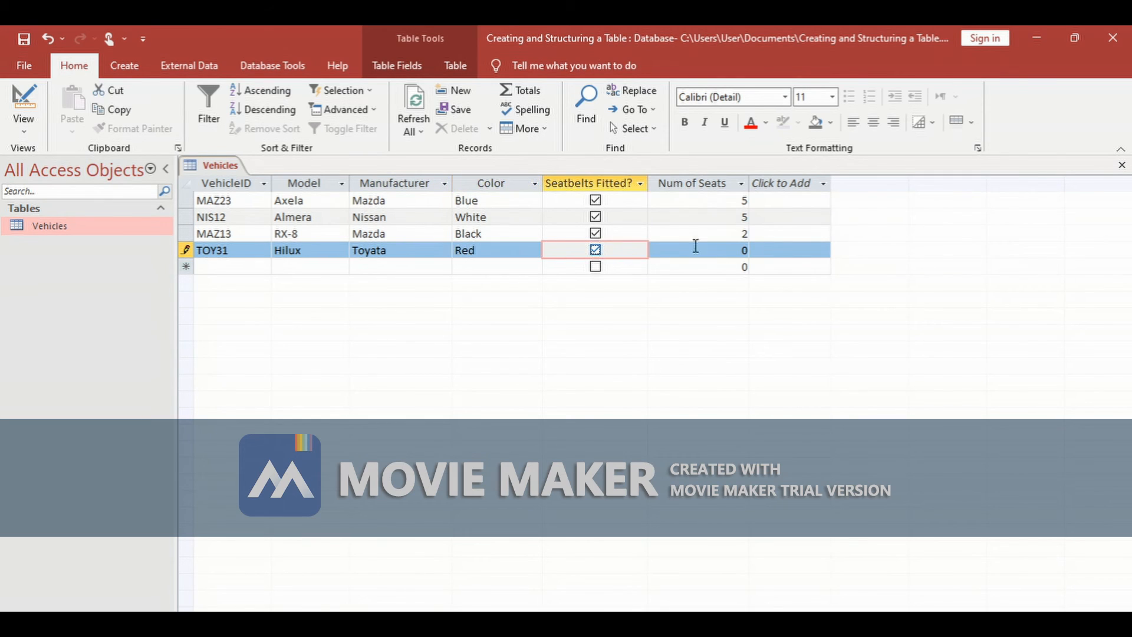
left_click(741, 248)
key("BackSpace")
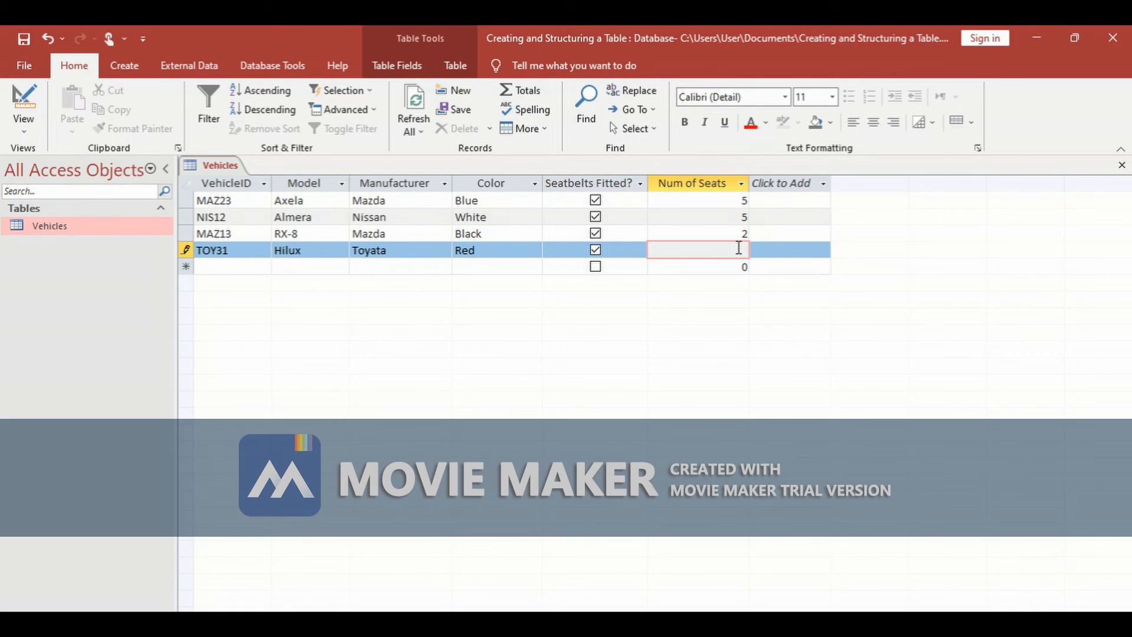
- Add a fifth record with VehicleID NIS11 and model Juke
left_click(233, 266)
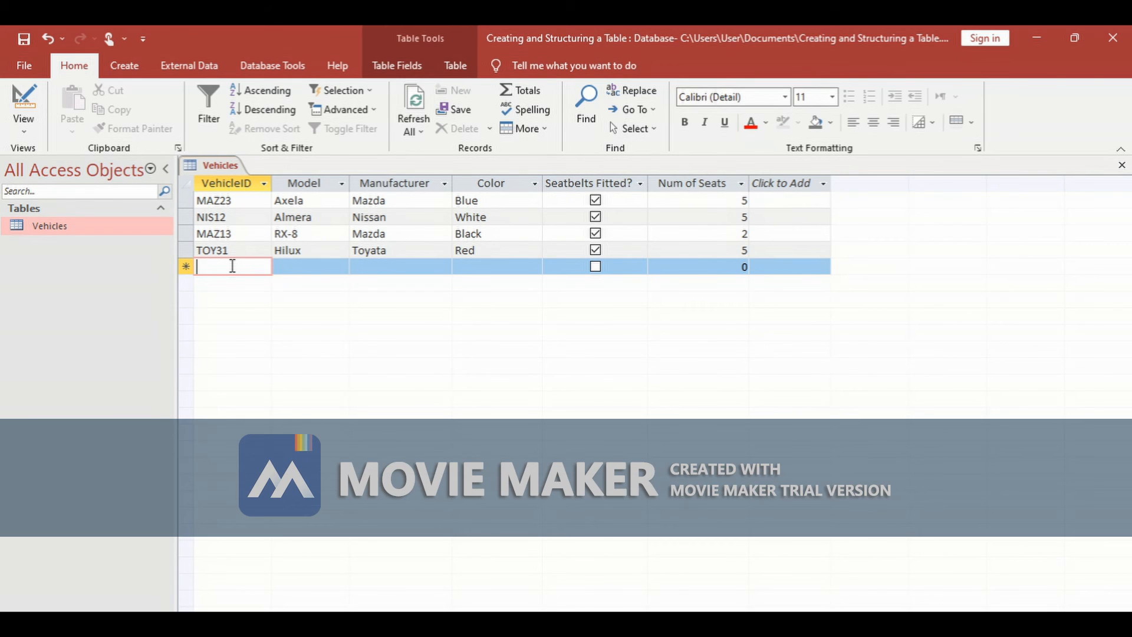
type("Ni")
key("BackSpace")
type("i")
key("BackSpace")
type("IS")
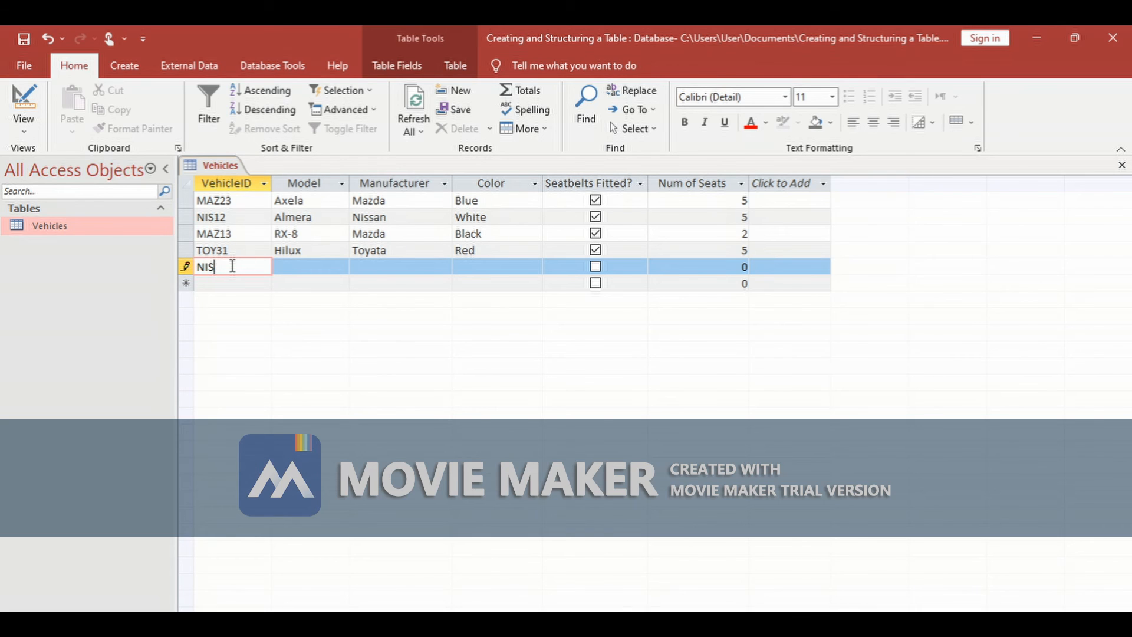
type("11")
left_click(283, 268)
type("Juke")
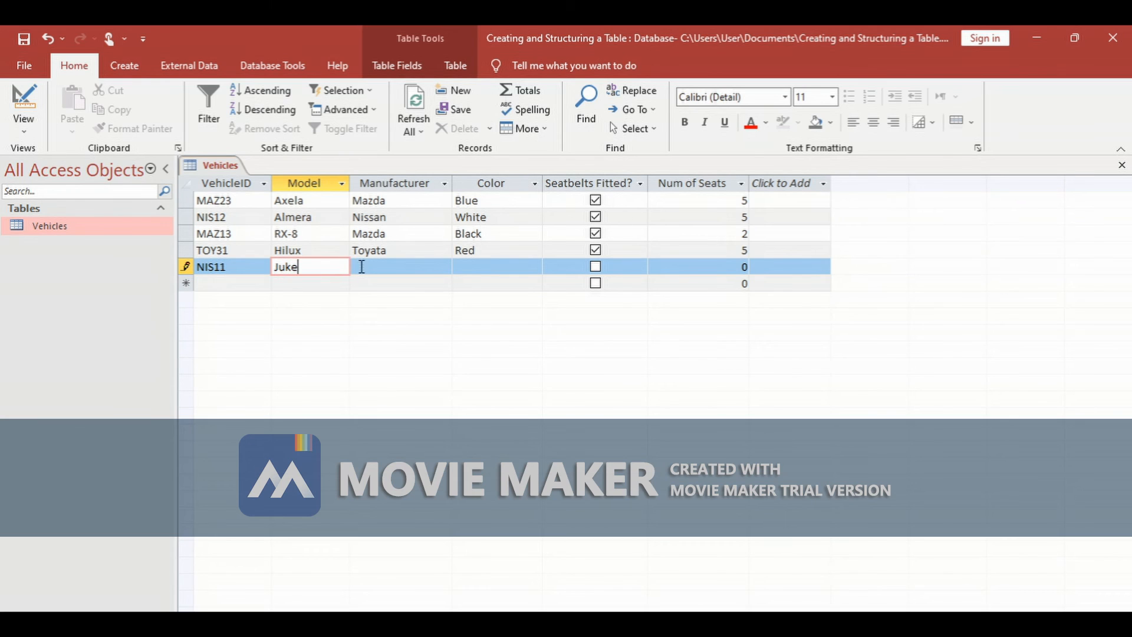
- Set the fifth record's manufacturer to Nissan and its color to White
left_click(362, 267)
type("Nissan")
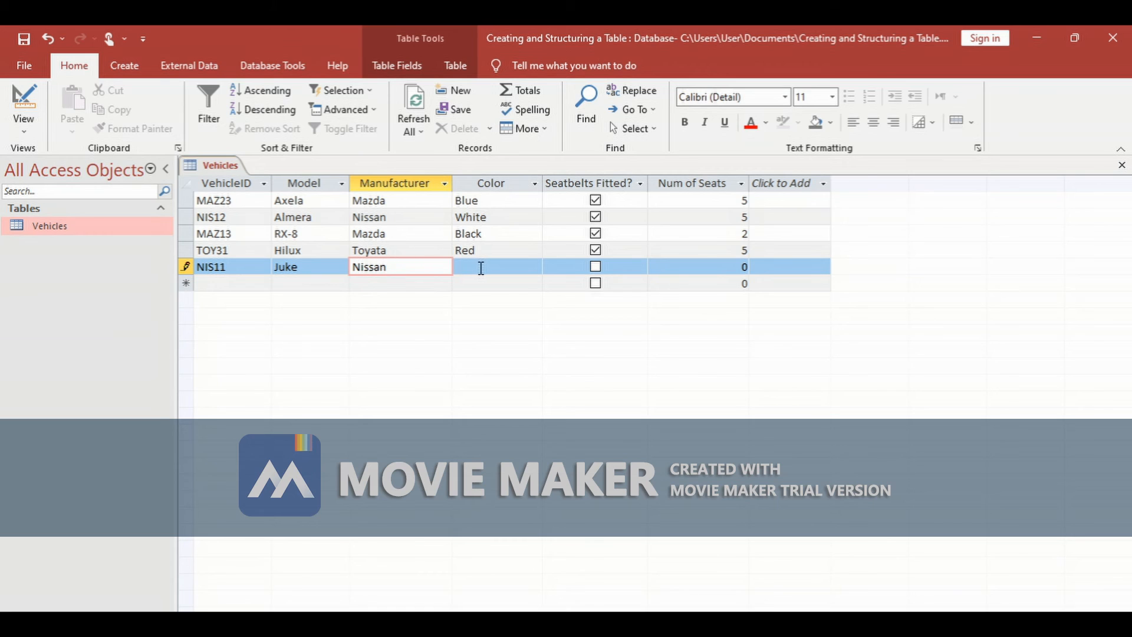
left_click(481, 268)
type("White")
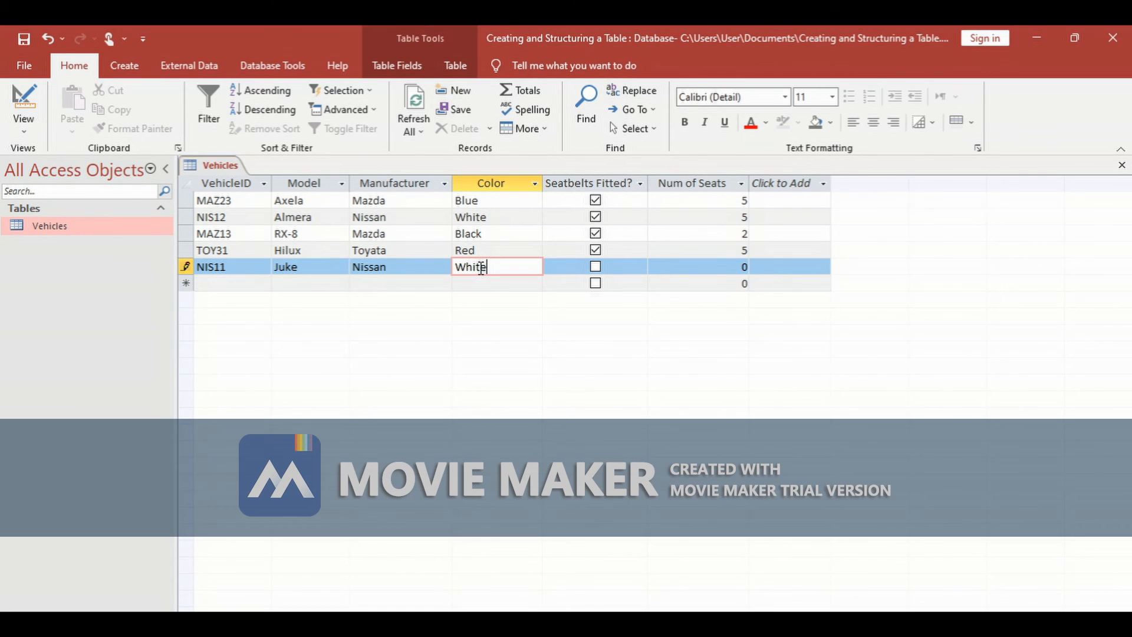
- Tick Seatbelts Fitted? for the fifth record and enter 5 seats
left_click(595, 266)
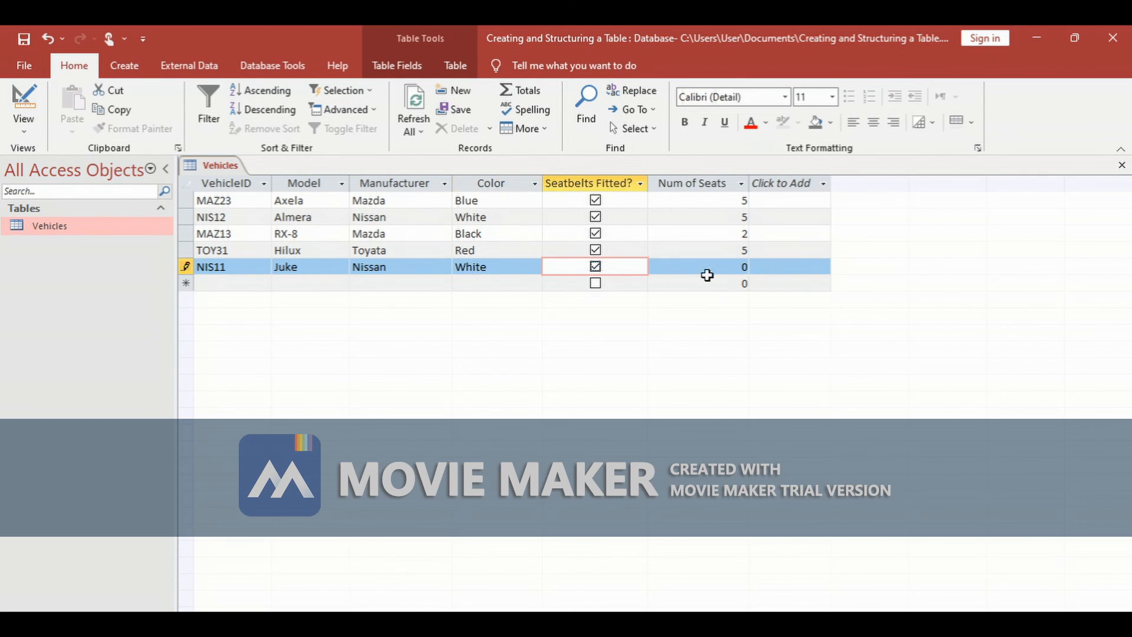
left_click(744, 267)
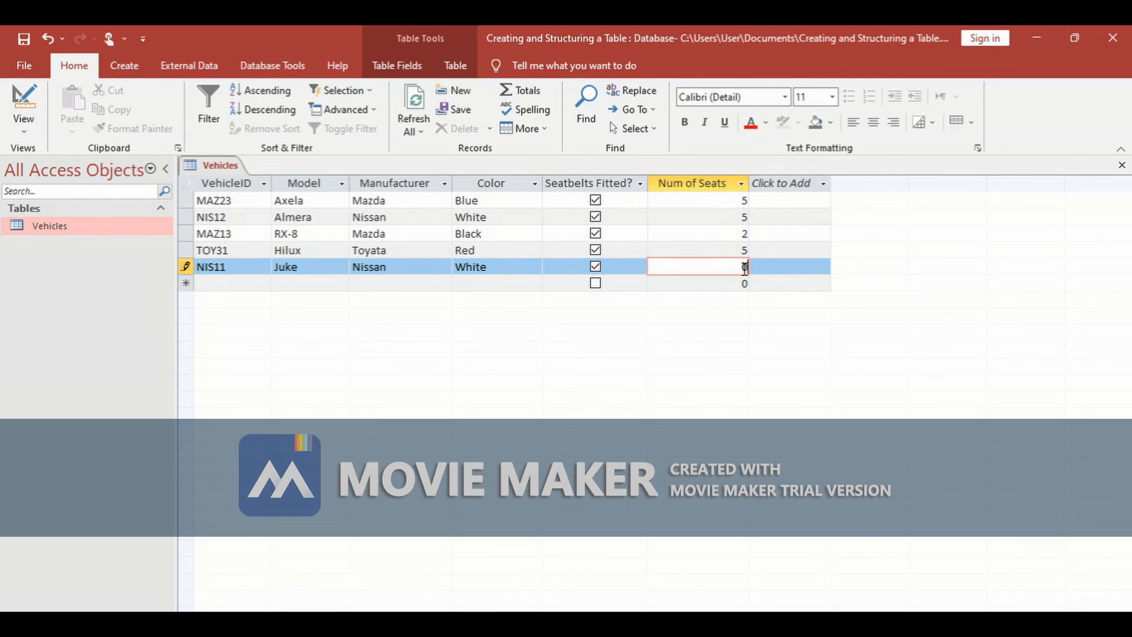
type("5")
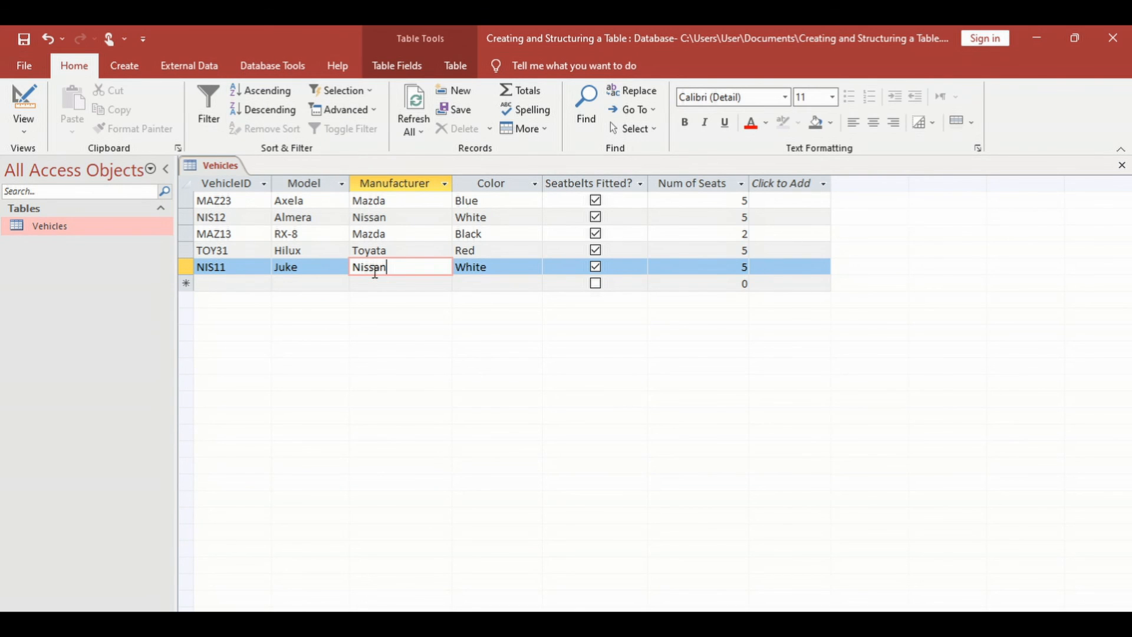
- Sort the records in ascending order by the Model field
left_click(314, 181)
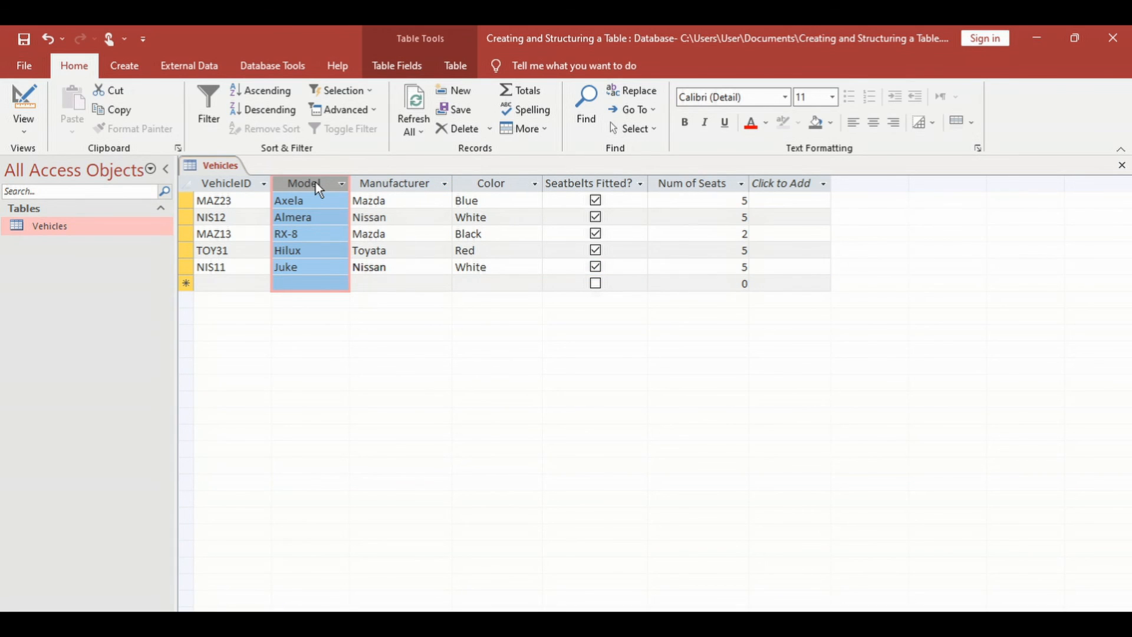
left_click(269, 91)
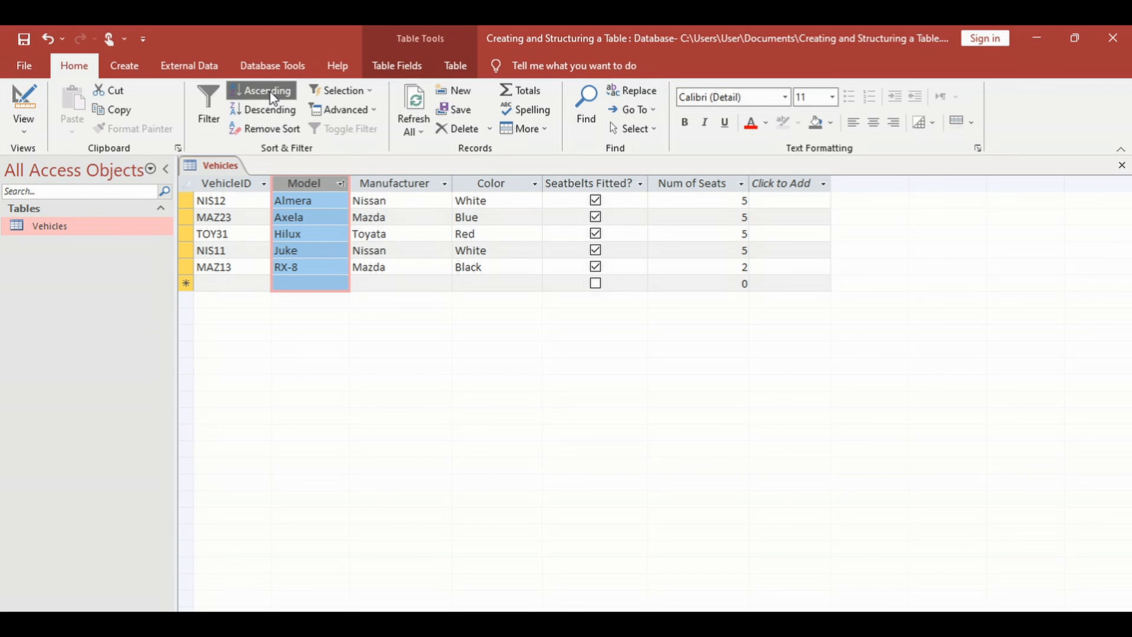